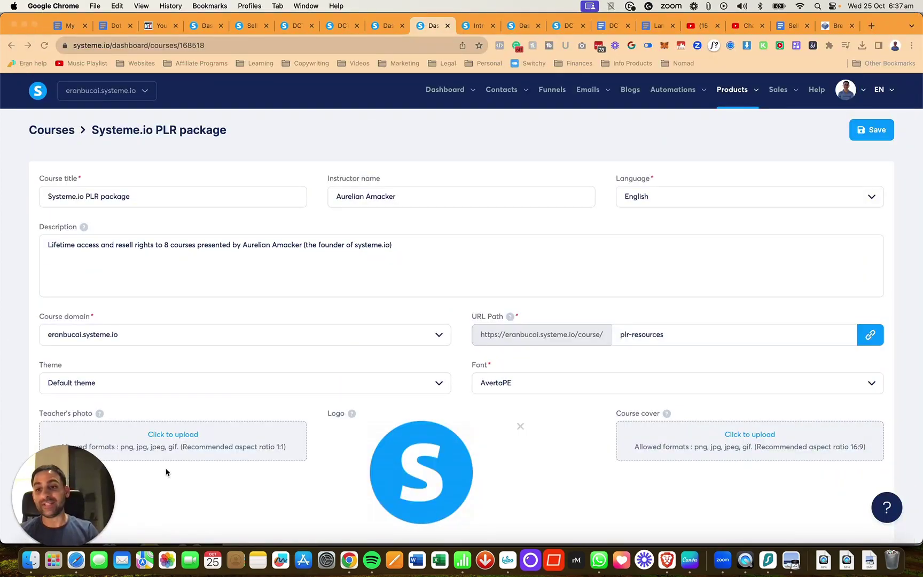
- Bring up the Products menu from the Systeme.io PLR package course settings page
{"action": "left_click_drag", "start_coordinate": [104, 487], "coordinate": [133, 470]}
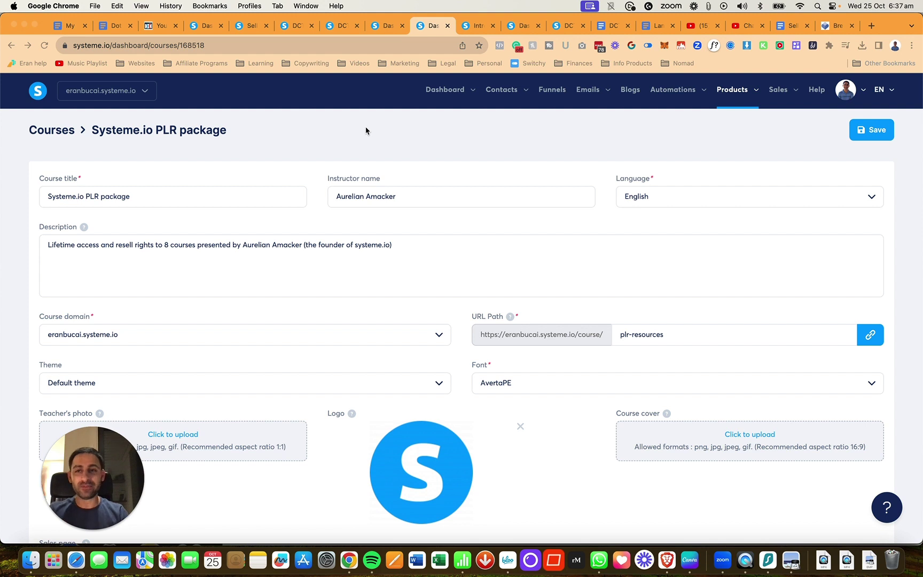
- Open the Systeme.io PLR package course curriculum via Products > Courses and preview it as a student
{"action": "left_click", "coordinate": [731, 95]}
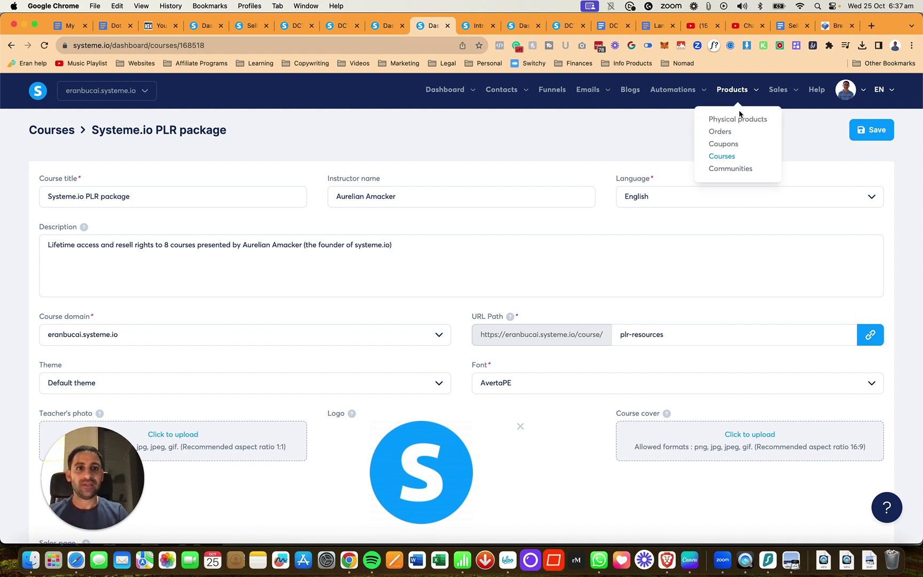
{"action": "left_click", "coordinate": [721, 155]}
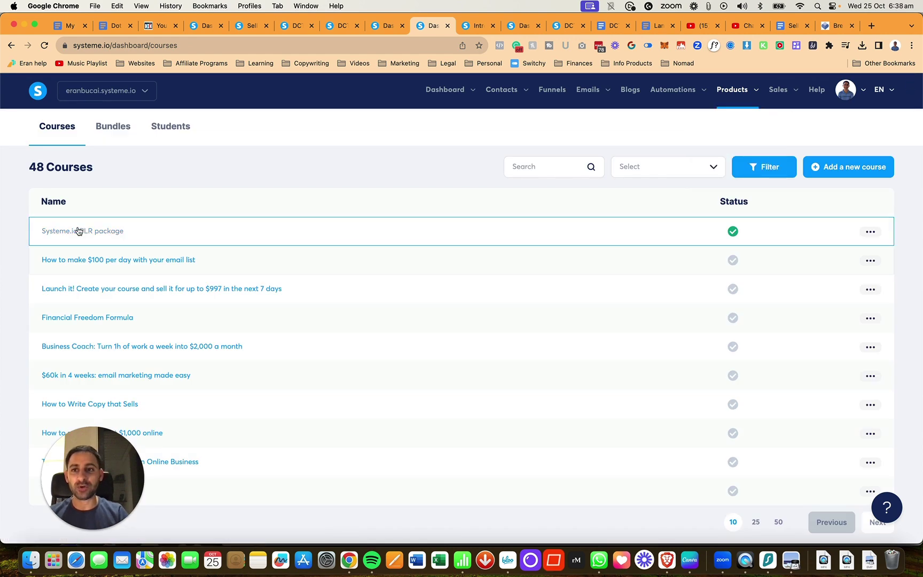
{"action": "left_click", "coordinate": [869, 232]}
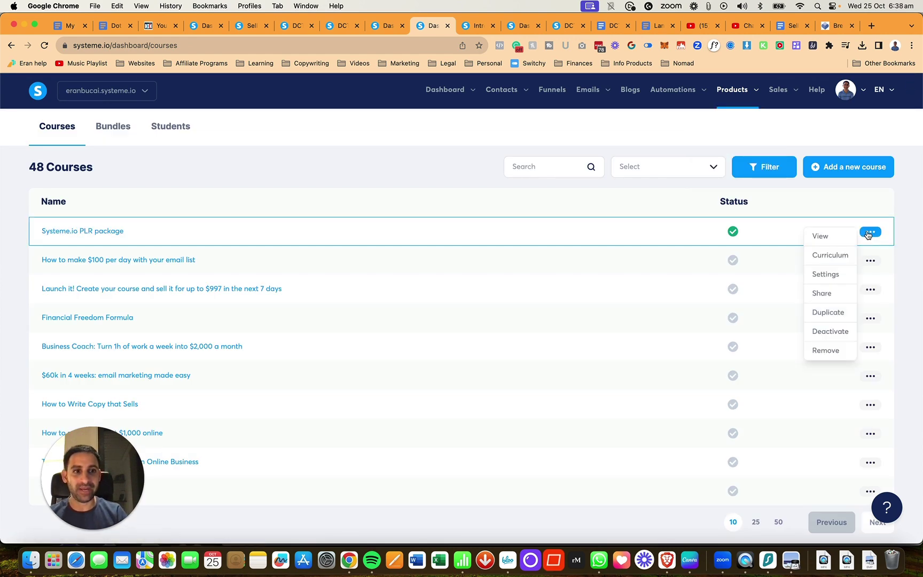
{"action": "left_click", "coordinate": [831, 274]}
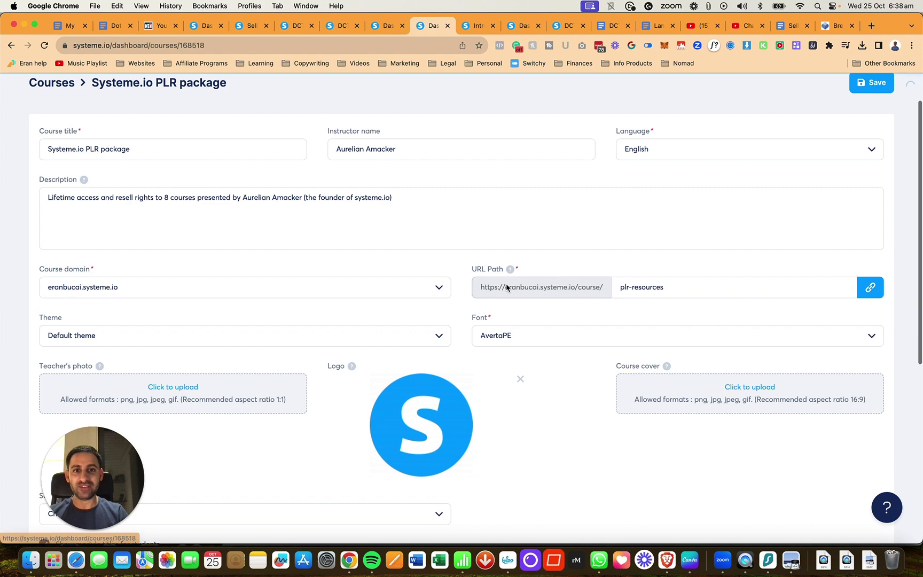
{"action": "scroll", "coordinate": [383, 229], "scroll_direction": "up", "scroll_amount": 2}
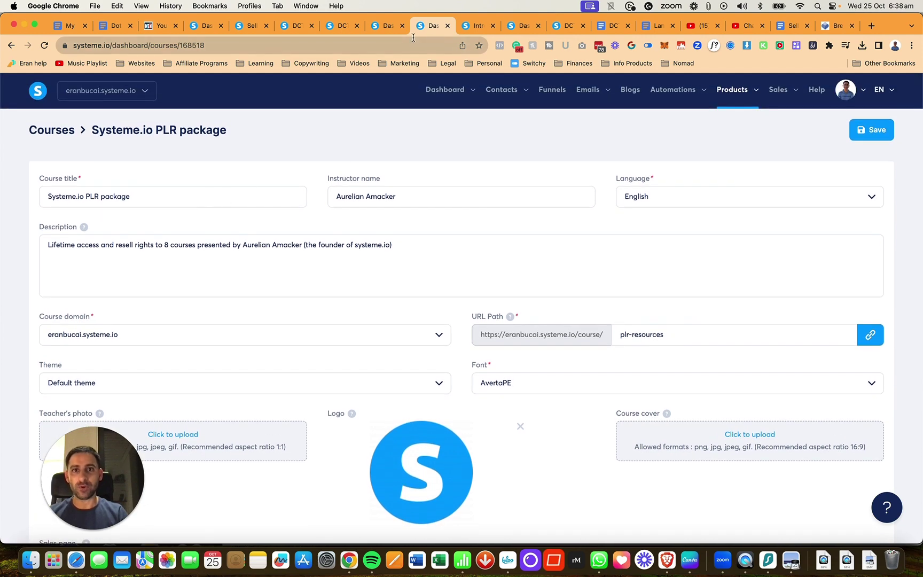
{"action": "left_click", "coordinate": [385, 27]}
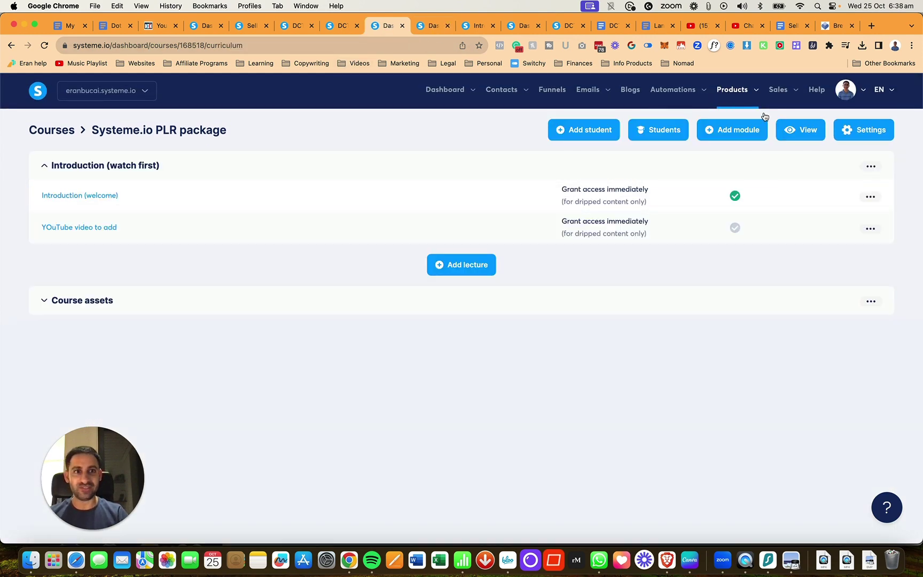
{"action": "left_click", "coordinate": [800, 130]}
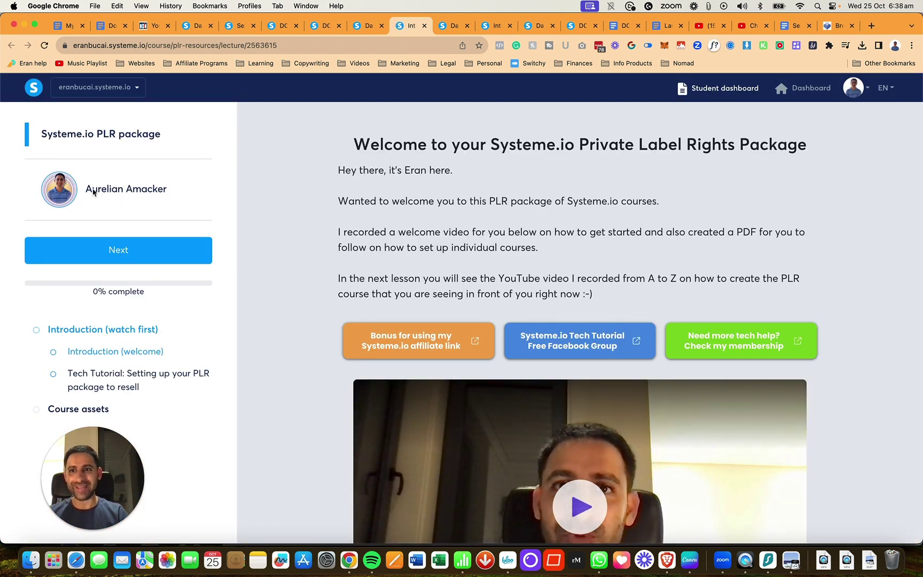
- Browse the sidebar past the Tech Tutorial and Course assets to 'Resell the systeme.io PLR package'
{"action": "scroll", "coordinate": [306, 286], "scroll_direction": "down", "scroll_amount": 5}
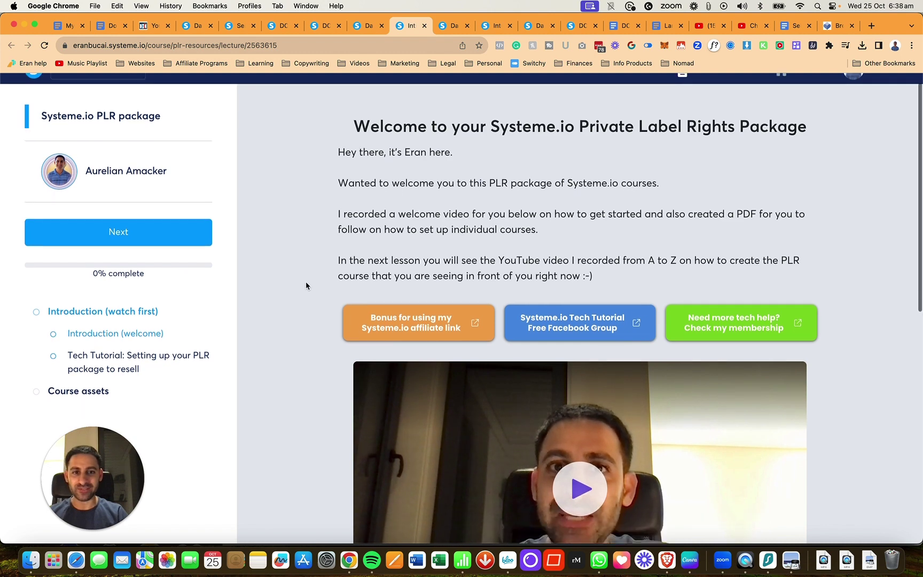
{"action": "scroll", "coordinate": [306, 286], "scroll_direction": "down", "scroll_amount": 5}
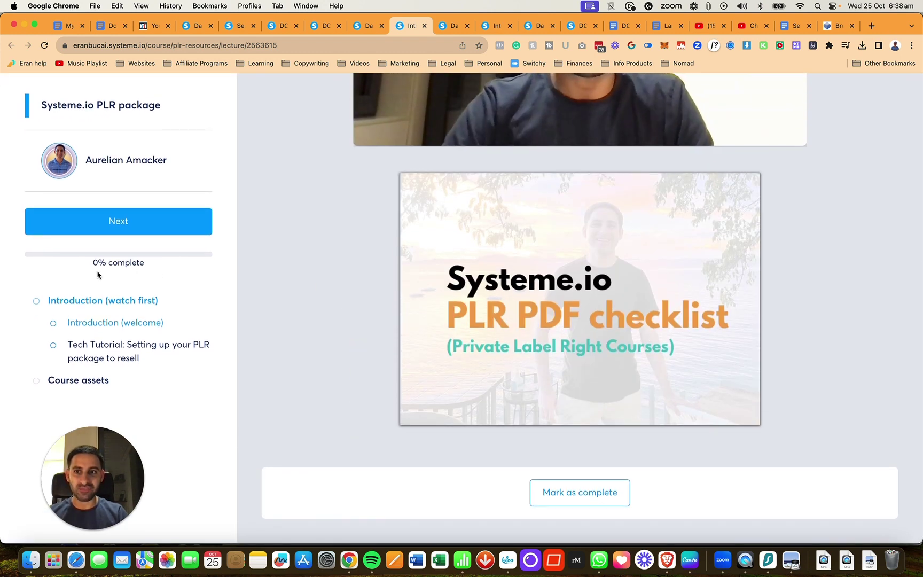
{"action": "left_click", "coordinate": [111, 347]}
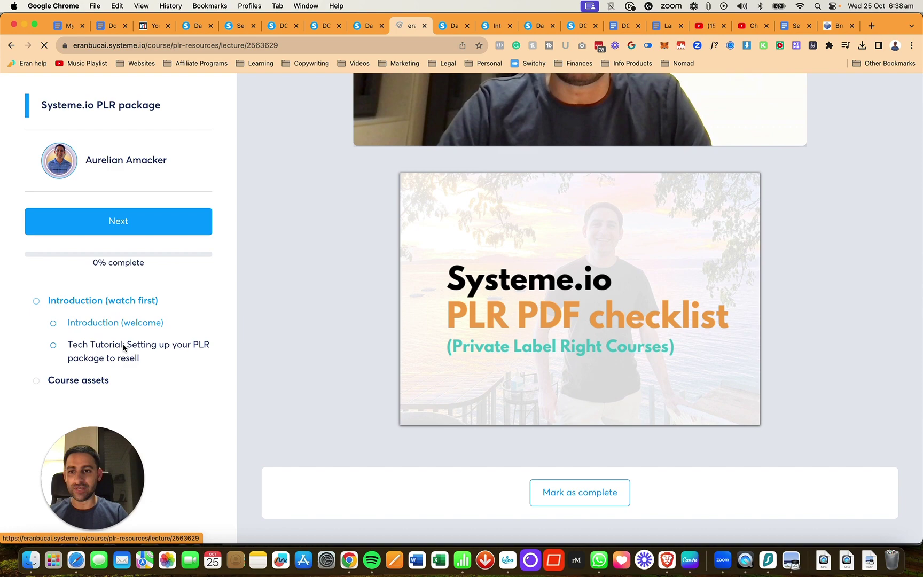
{"action": "scroll", "coordinate": [340, 295], "scroll_direction": "down", "scroll_amount": 12}
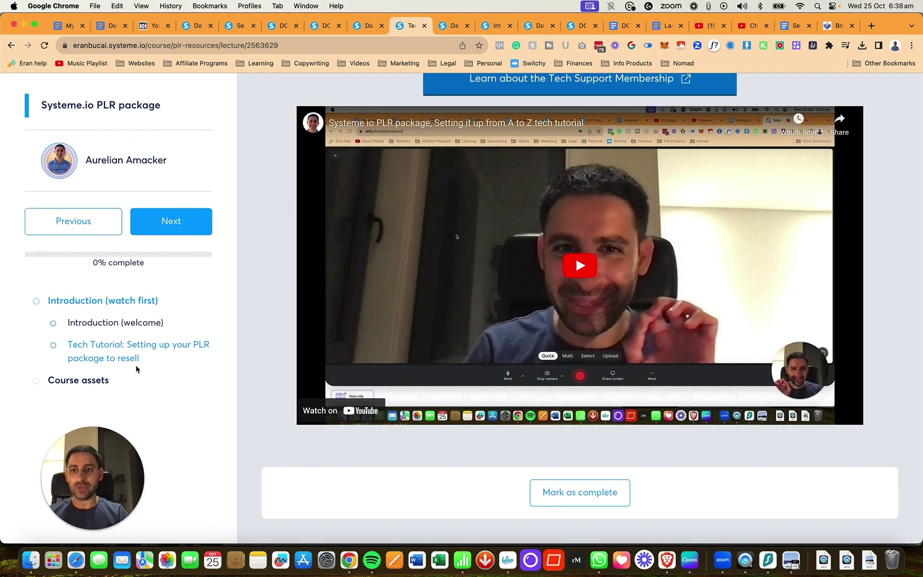
{"action": "left_click", "coordinate": [97, 384]}
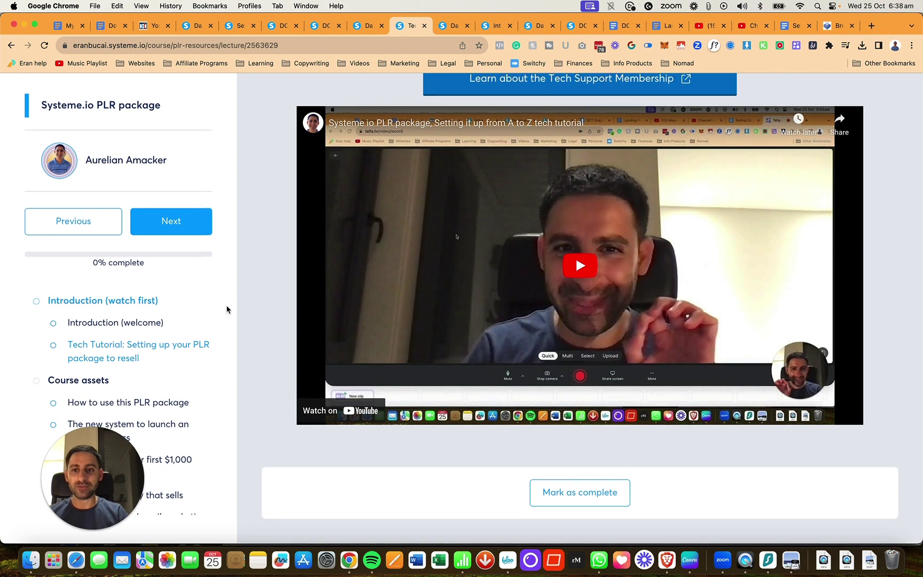
{"action": "scroll", "coordinate": [106, 453], "scroll_direction": "down", "scroll_amount": 5}
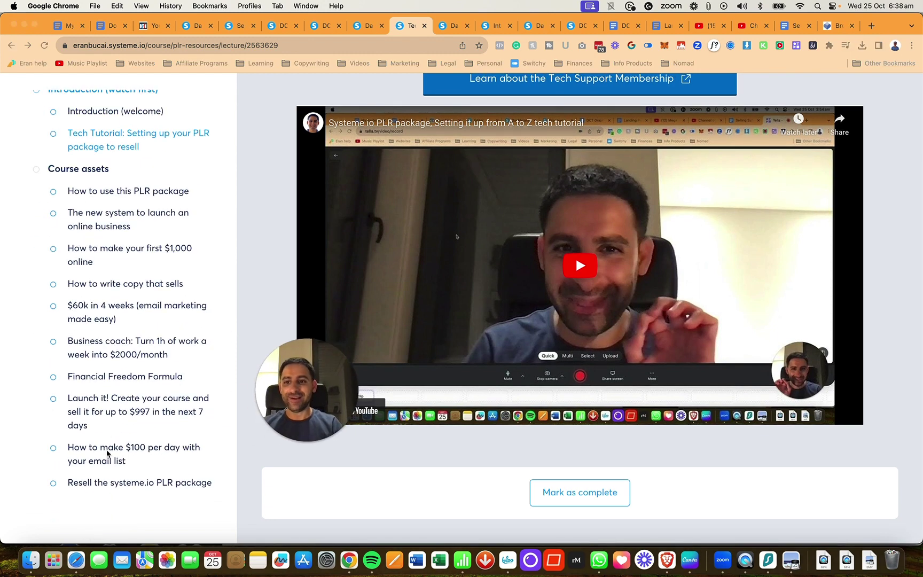
{"action": "left_click", "coordinate": [138, 483]}
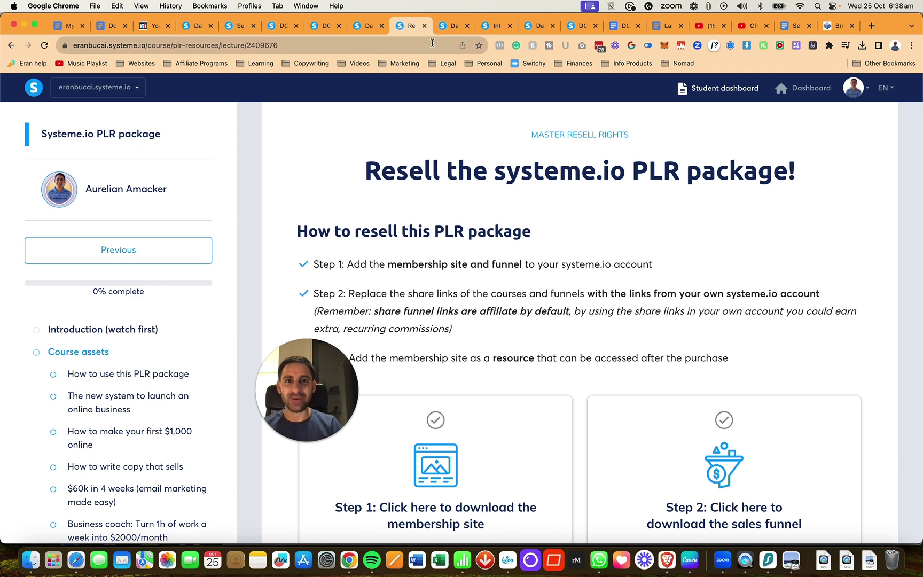
- Reopen the PLR package course settings and replace the instructor name with the reseller's name
{"action": "left_click", "coordinate": [448, 25]}
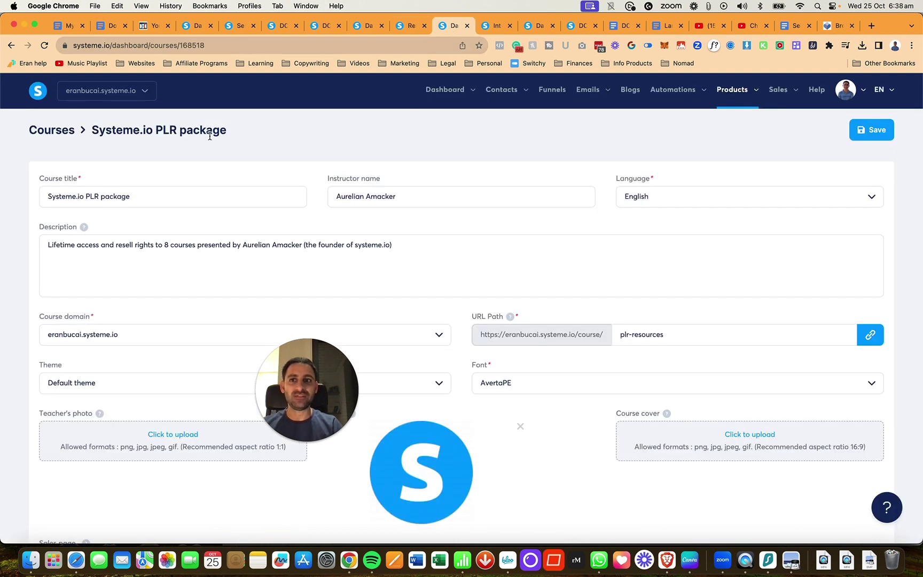
{"action": "left_click", "coordinate": [70, 138]}
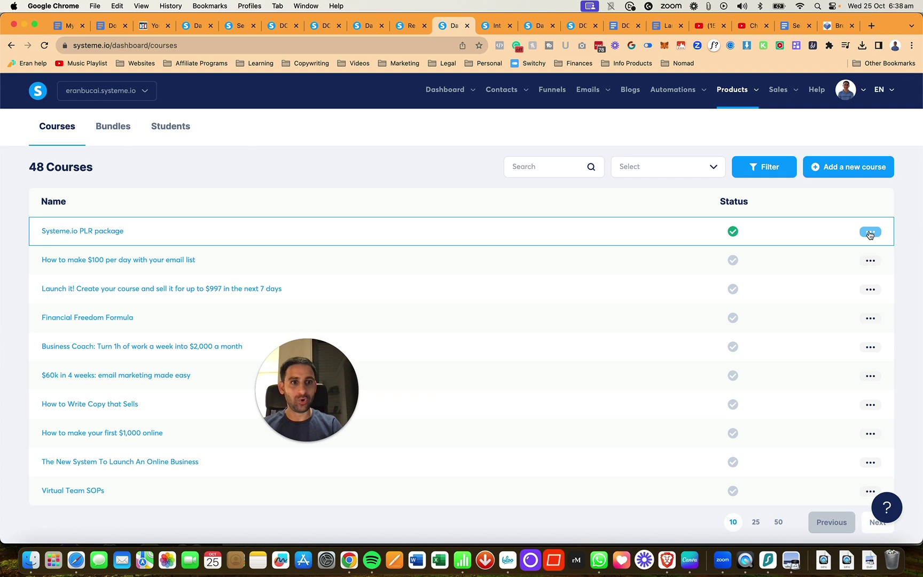
{"action": "left_click", "coordinate": [870, 233]}
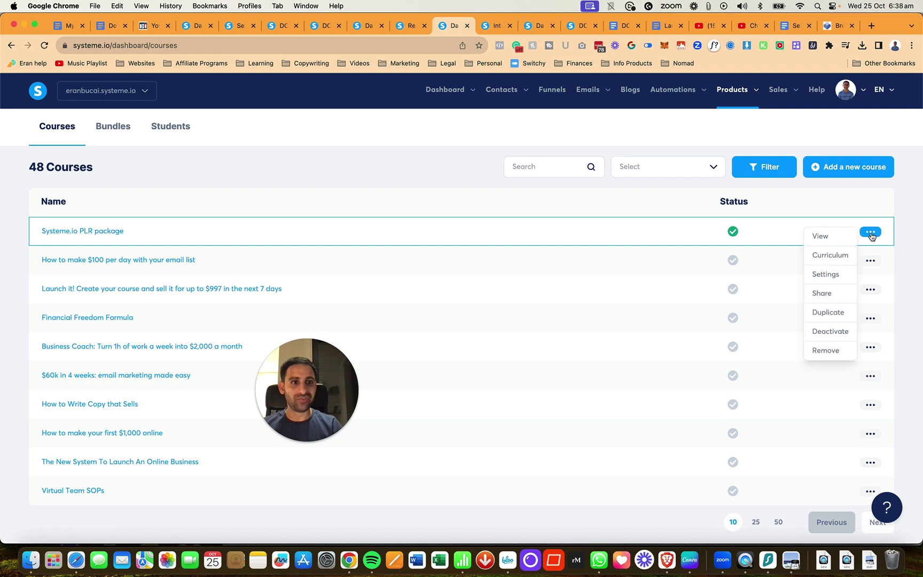
{"action": "left_click", "coordinate": [825, 274]}
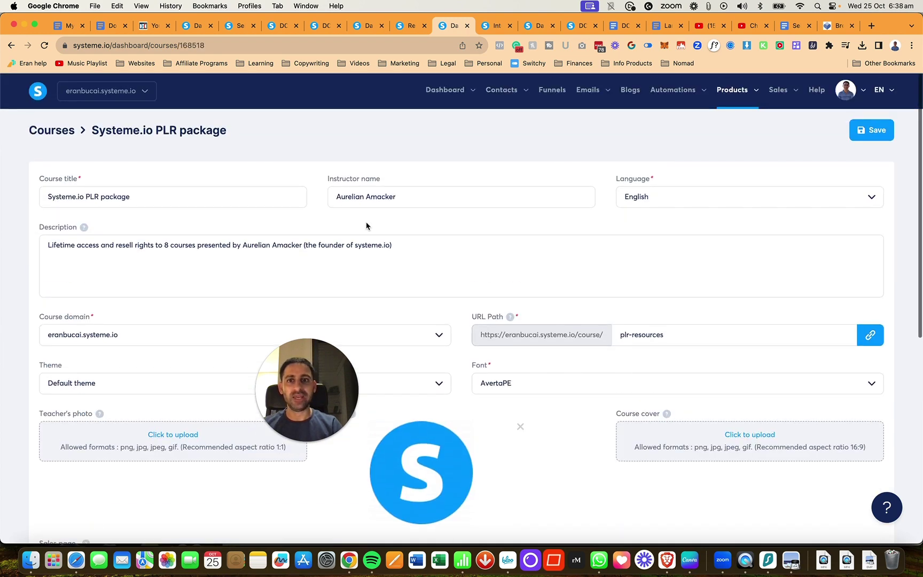
{"action": "left_click", "coordinate": [414, 198]}
{"action": "key", "text": "super+a"}
{"action": "type", "text": "Eran B"}
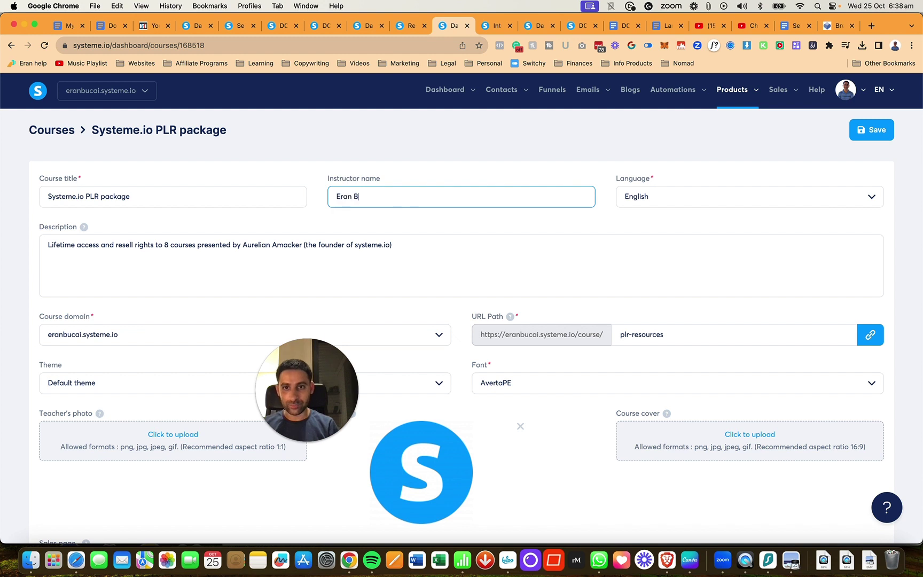
- Add 'This is a reseller package of the Systeme.io PLR courses with introduction and tech tutorial' to the description
{"action": "left_click", "coordinate": [427, 248]}
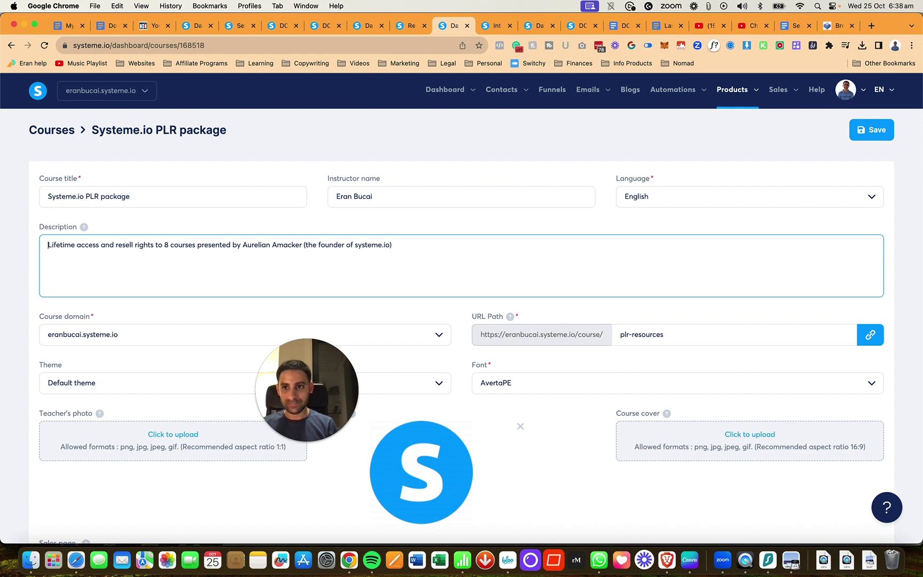
{"action": "type", "text": "This is a reseller"}
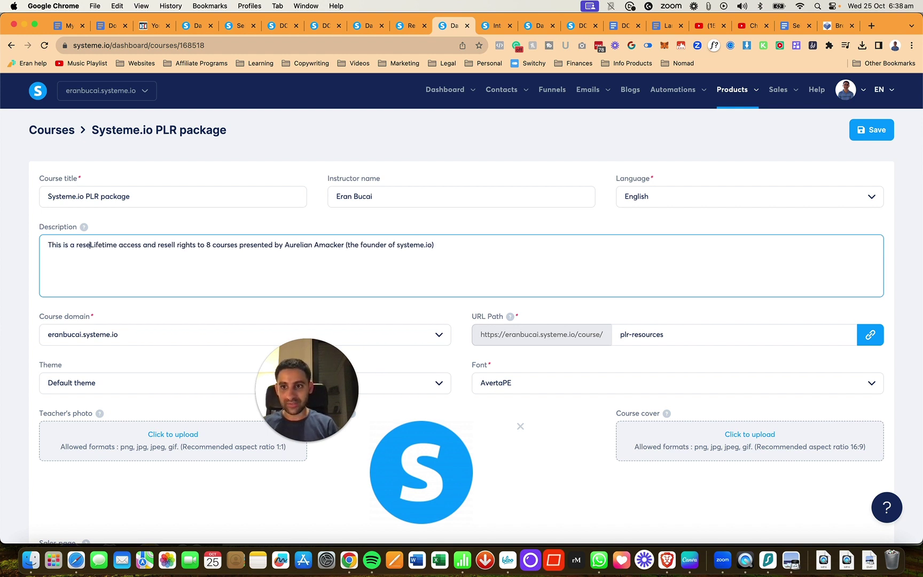
{"action": "type", "text": " package of"}
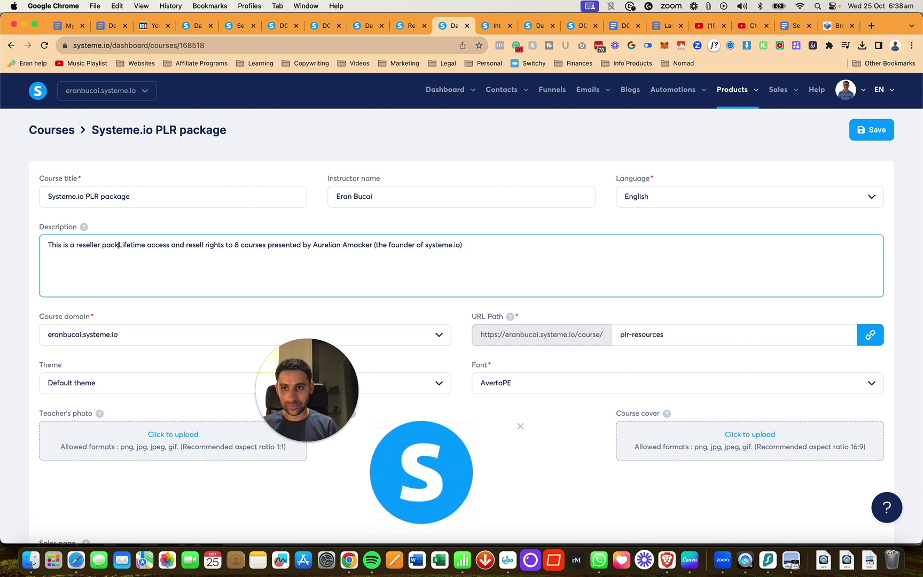
{"action": "type", "text": " the Systeme.io "}
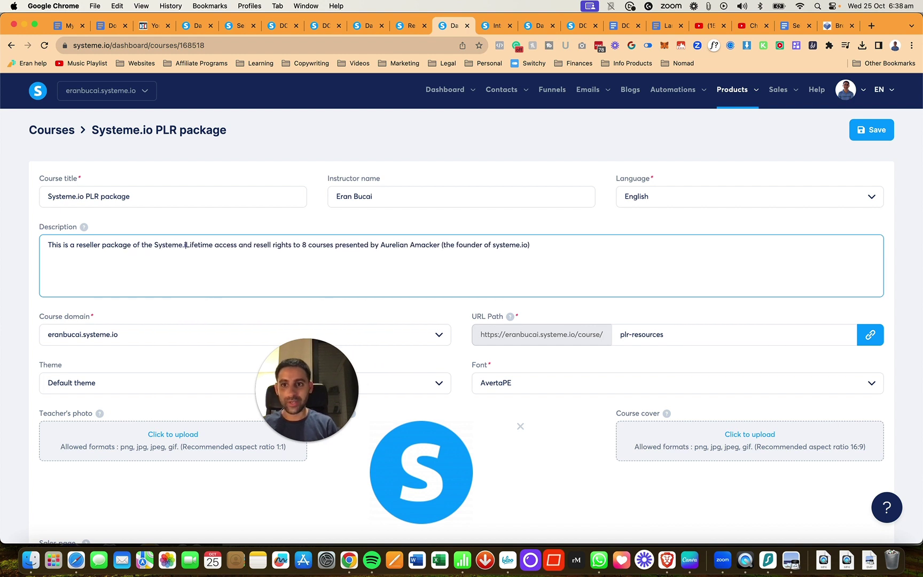
{"action": "type", "text": "PLR courses "}
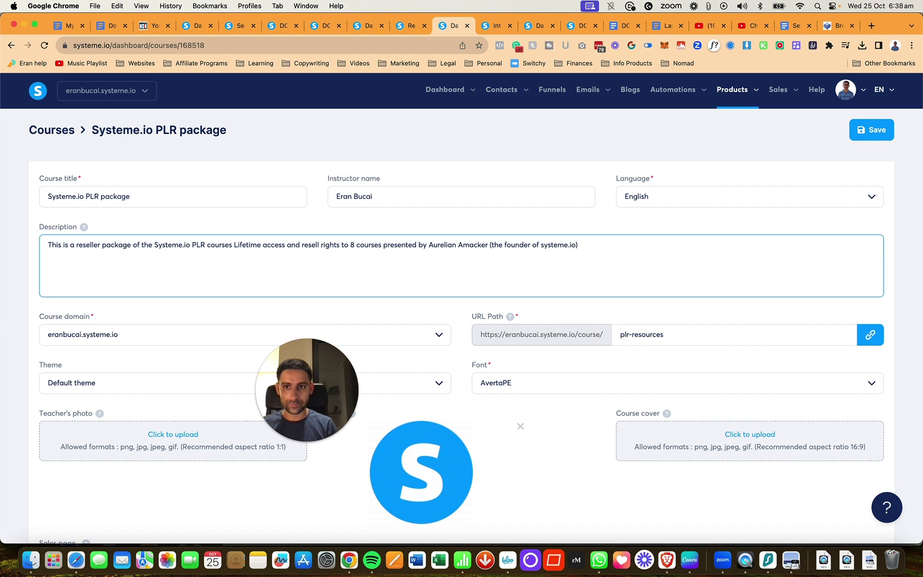
{"action": "type", "text": "with "}
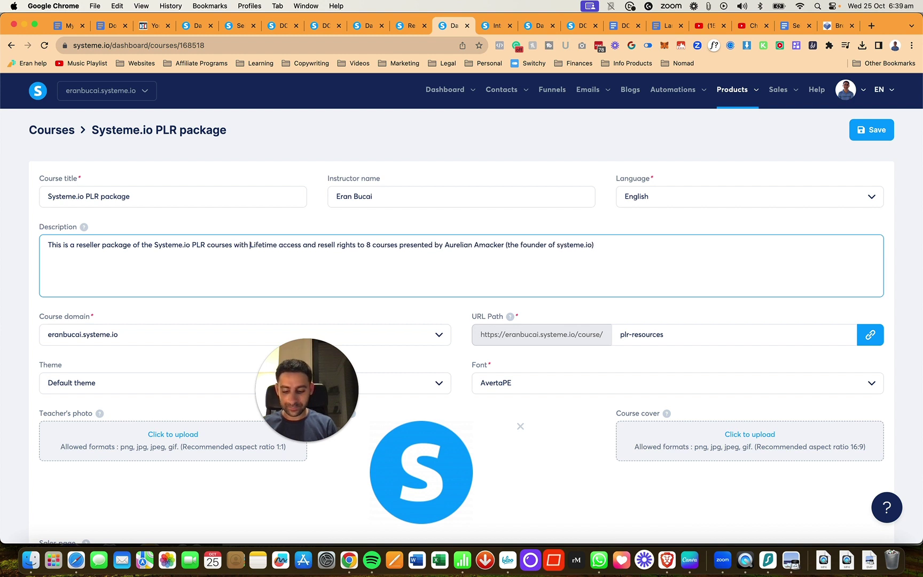
{"action": "type", "text": "introduction and"}
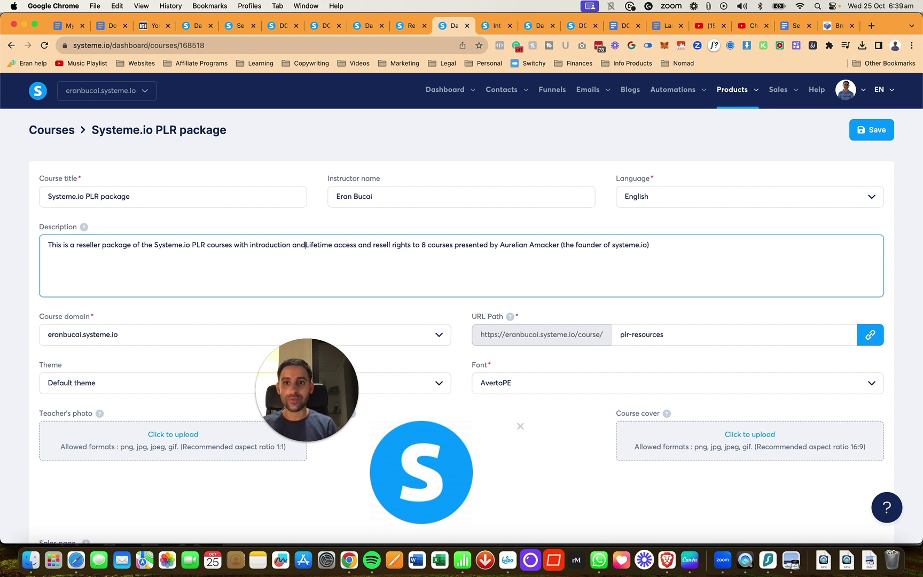
{"action": "type", "text": " tech tutorial from Erna"}
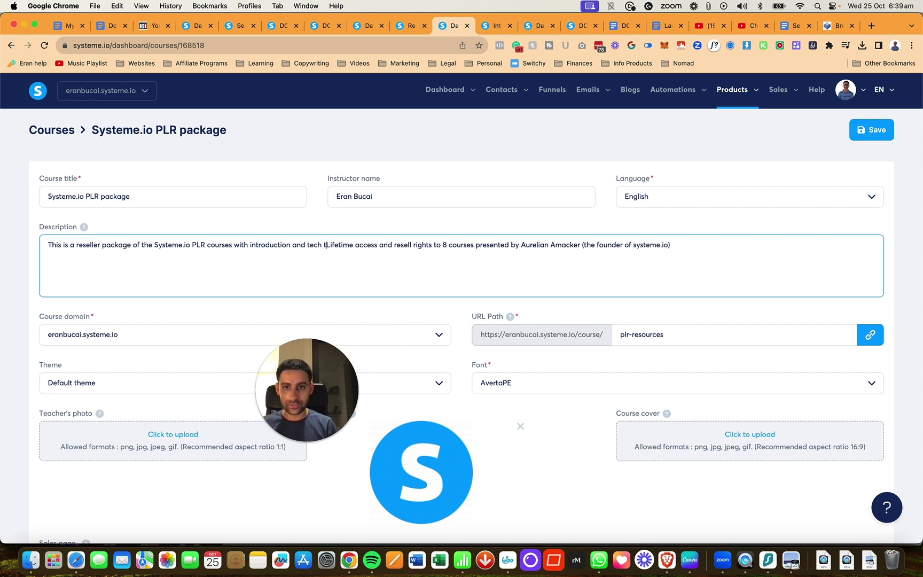
{"action": "key", "text": "BackSpace"}
{"action": "key", "text": "BackSpace"}
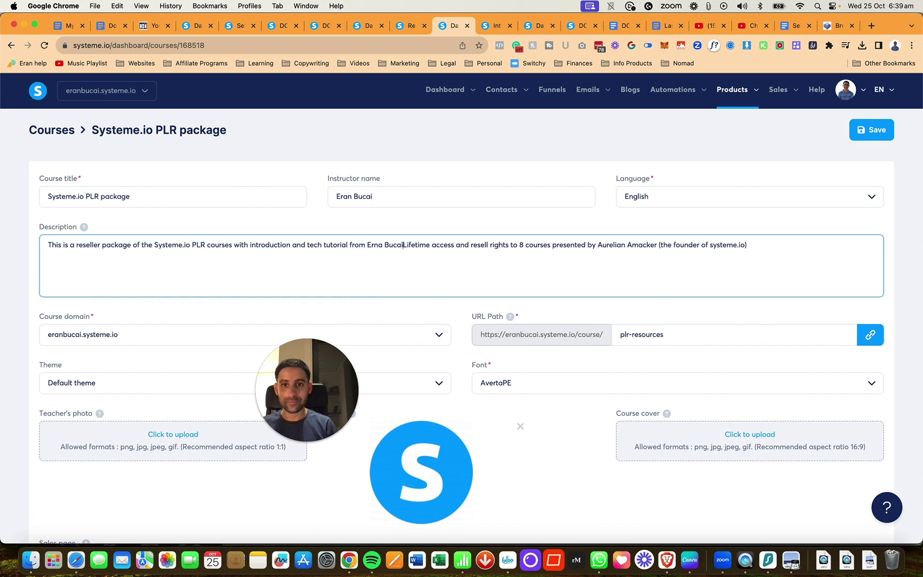
{"action": "type", "text": "a"}
{"action": "type", "text": "n Bucai. "}
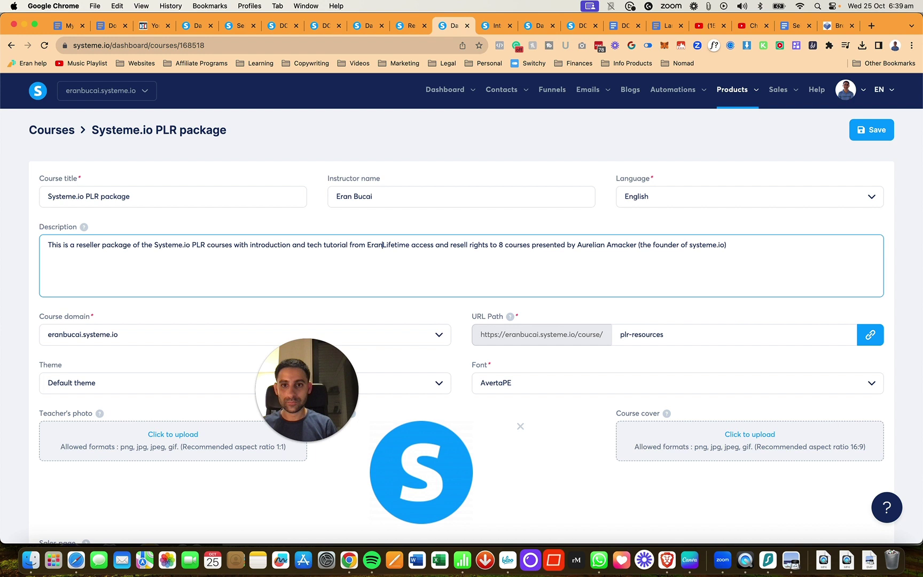
{"action": "type", "text": "This "}
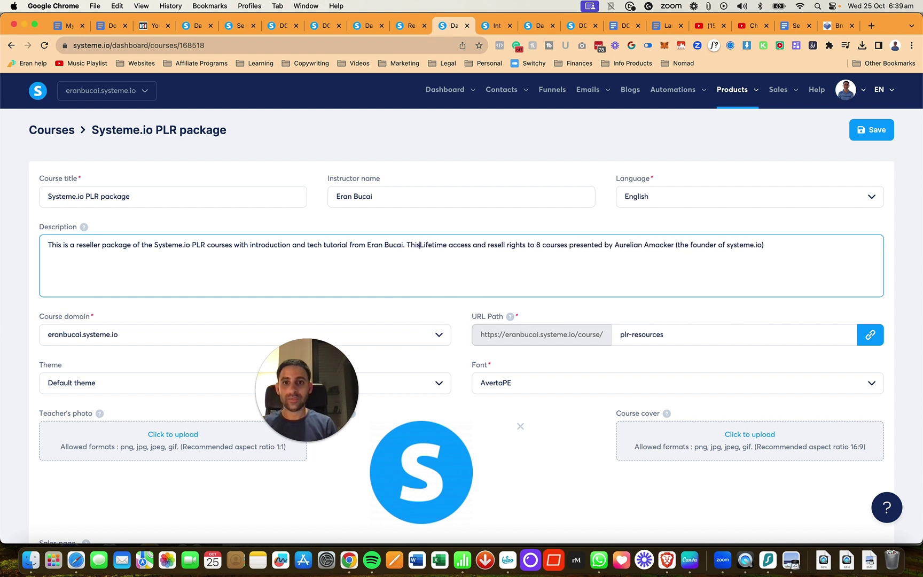
{"action": "type", "text": " is"}
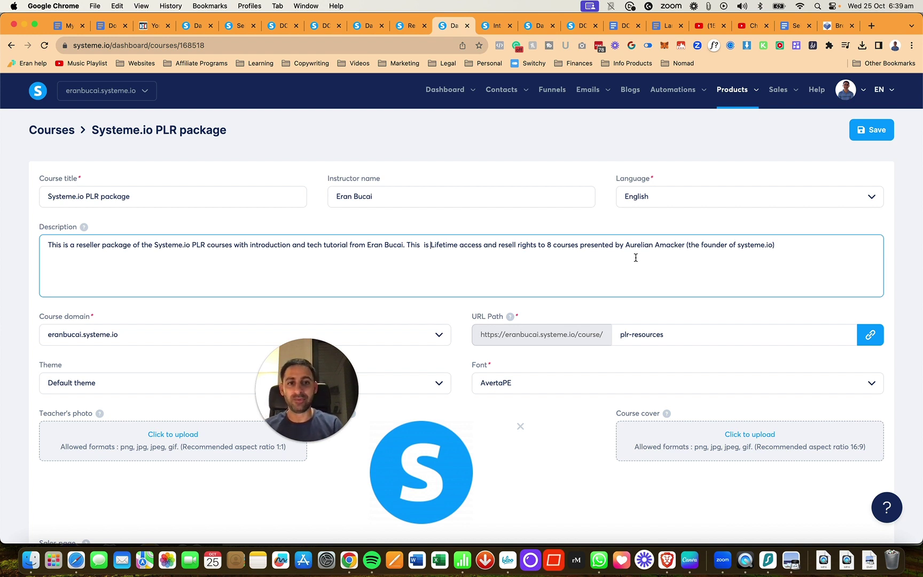
{"action": "left_click_drag", "start_coordinate": [318, 342], "coordinate": [463, 382]}
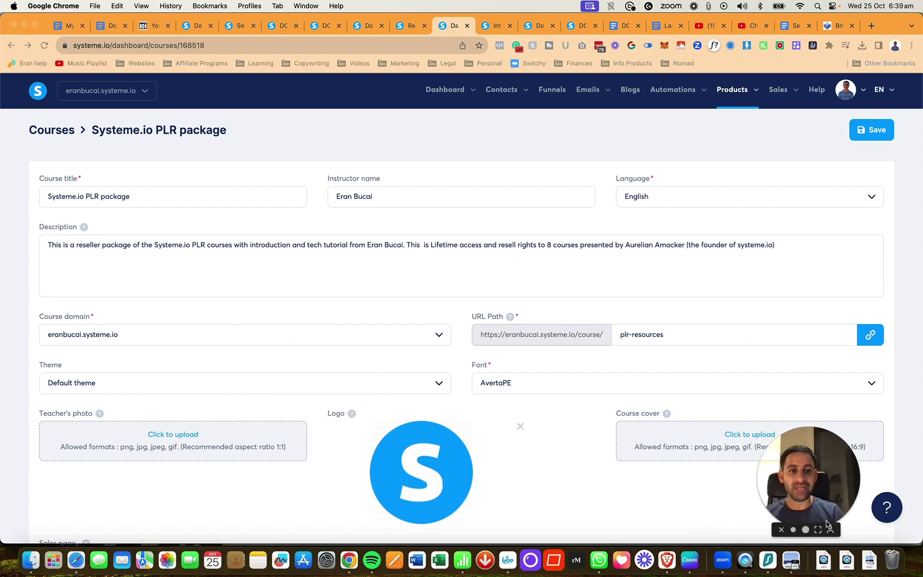
- Change the course domain to members.dotcomtruths.com, confirm it, and save the course settings
{"action": "left_click", "coordinate": [440, 339]}
{"action": "left_click", "coordinate": [440, 337]}
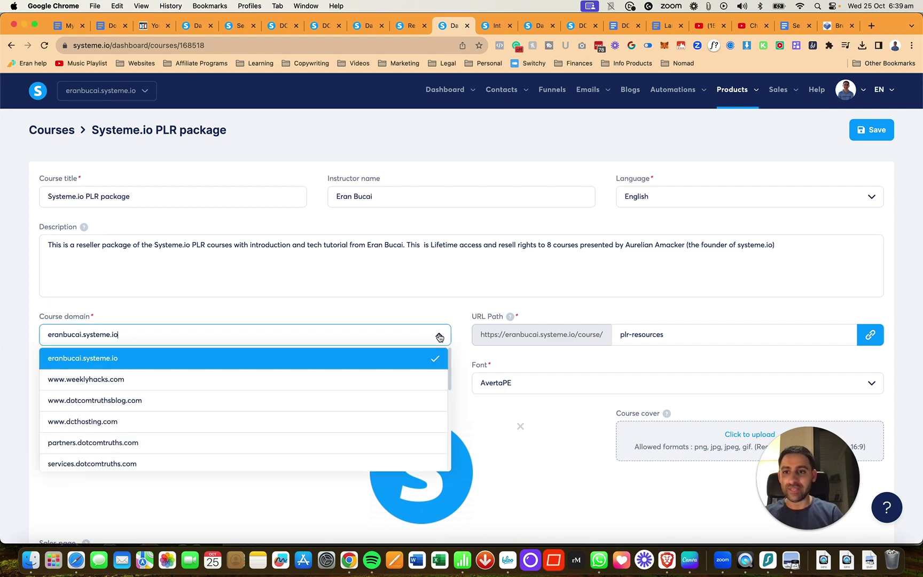
{"action": "scroll", "coordinate": [312, 379], "scroll_direction": "down", "scroll_amount": 5}
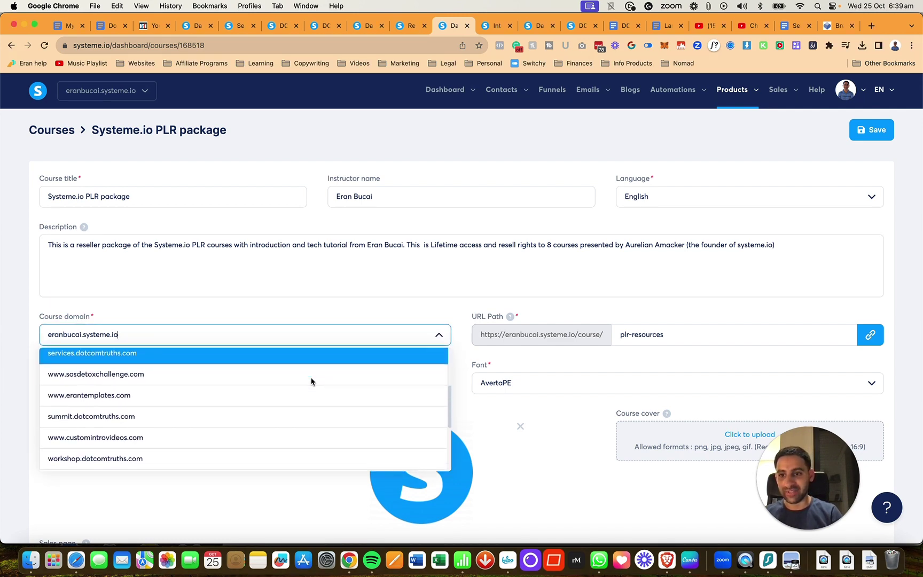
{"action": "left_click", "coordinate": [288, 417]}
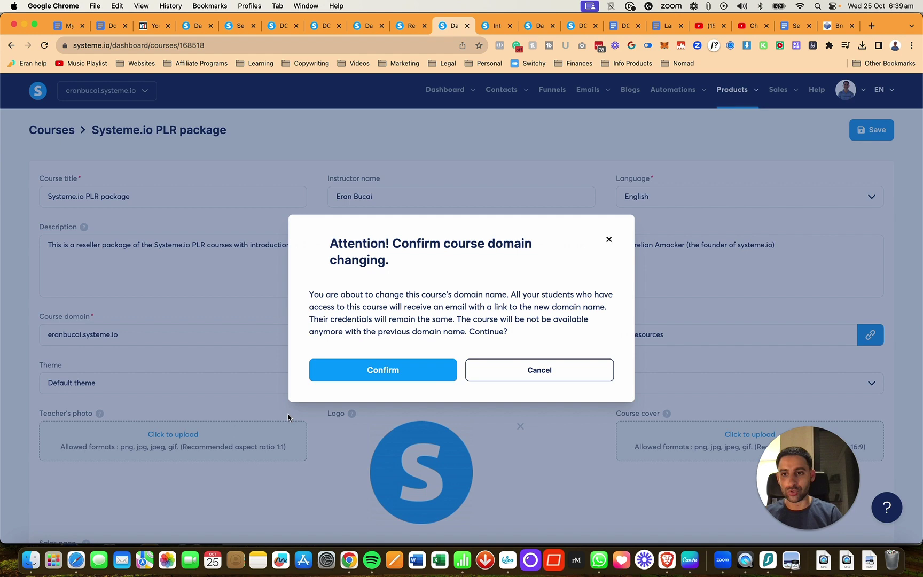
{"action": "left_click", "coordinate": [390, 372]}
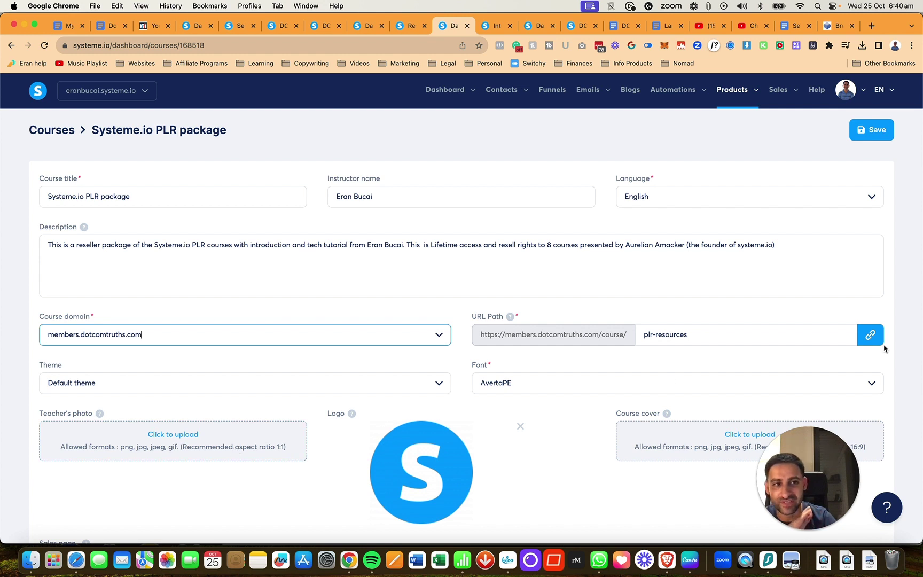
{"action": "left_click", "coordinate": [877, 134]}
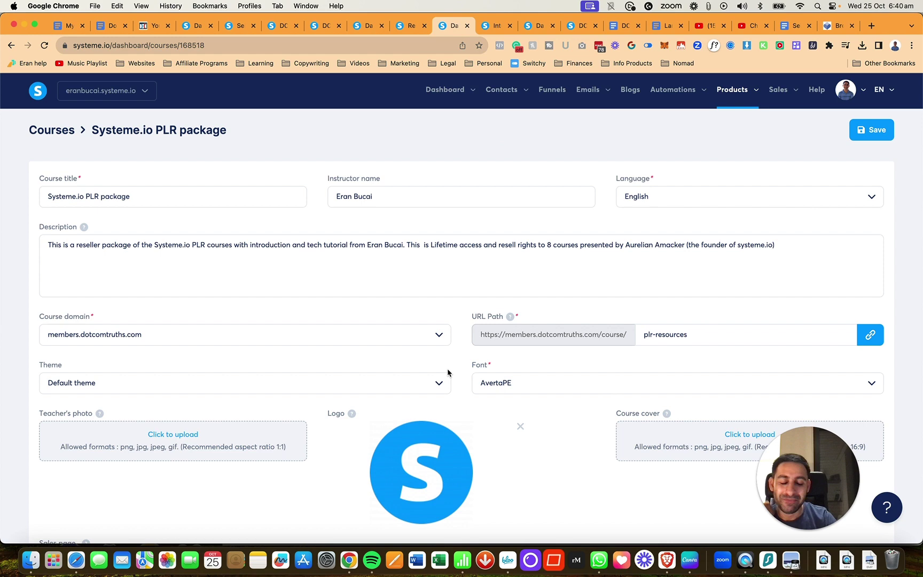
{"action": "left_click", "coordinate": [872, 131]}
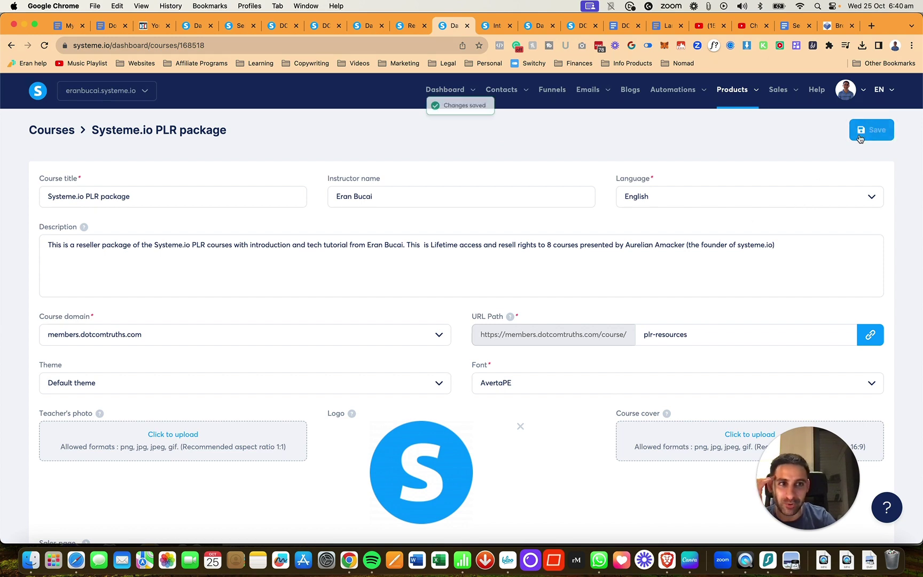
- Reload the student page and view the Introduction (welcome) and tech tutorial lessons
{"action": "left_click", "coordinate": [408, 28]}
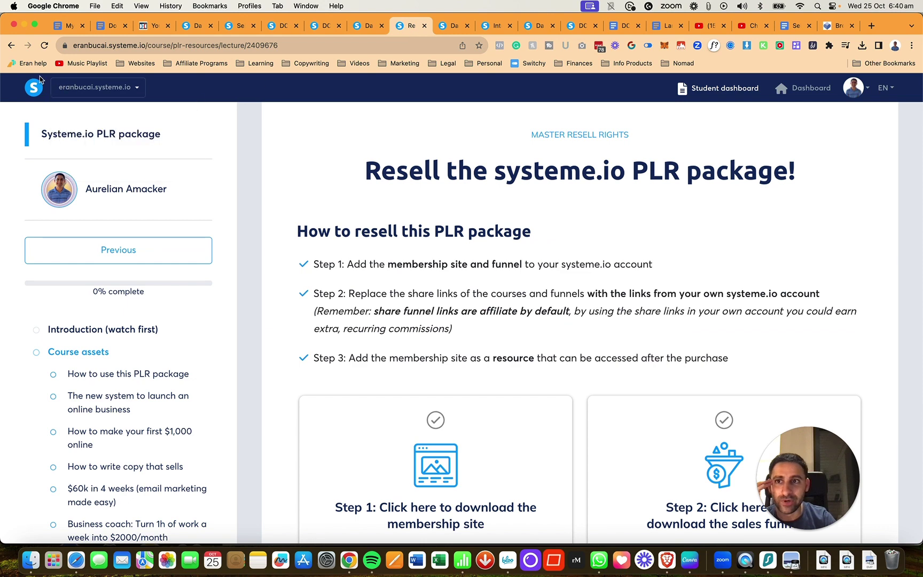
{"action": "left_click", "coordinate": [44, 46]}
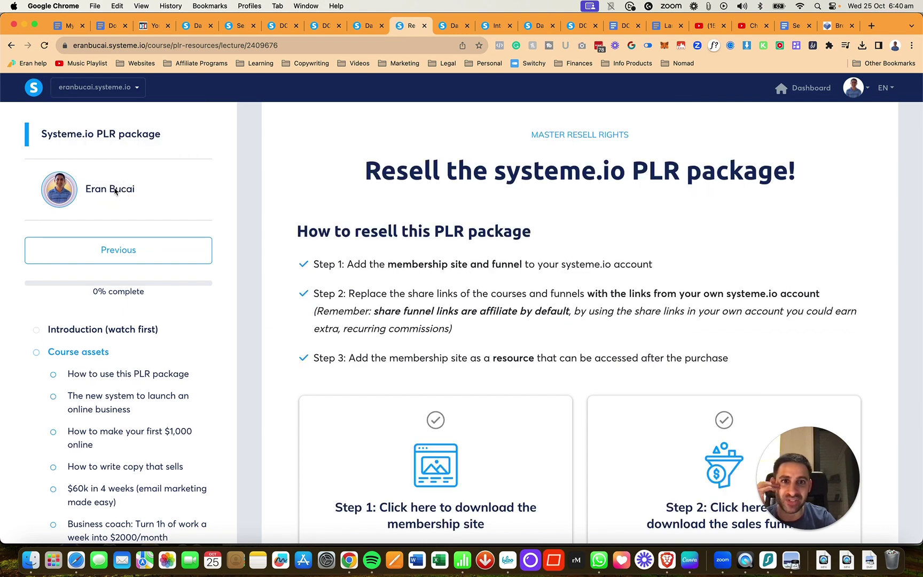
{"action": "left_click", "coordinate": [119, 335]}
{"action": "left_click", "coordinate": [120, 351]}
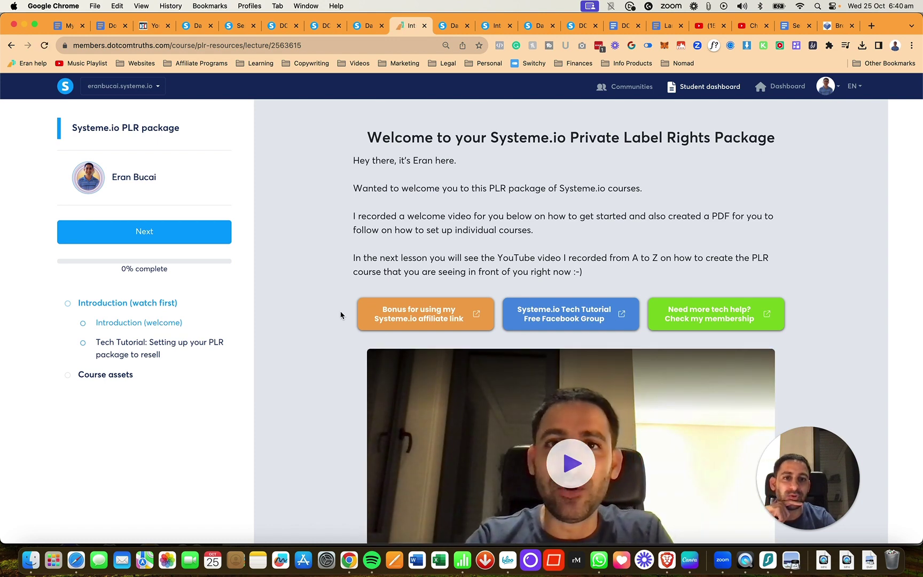
{"action": "scroll", "coordinate": [341, 316], "scroll_direction": "down", "scroll_amount": 2}
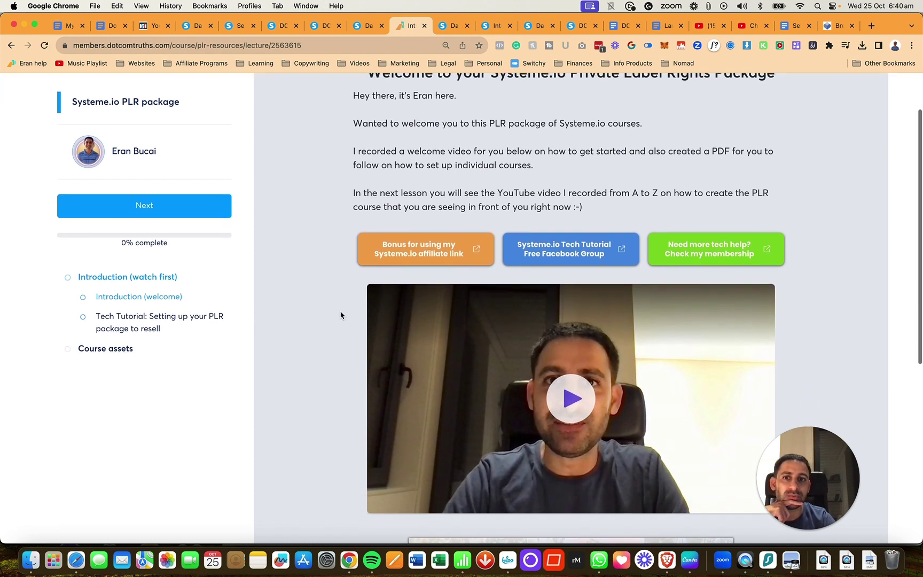
{"action": "left_click", "coordinate": [185, 319]}
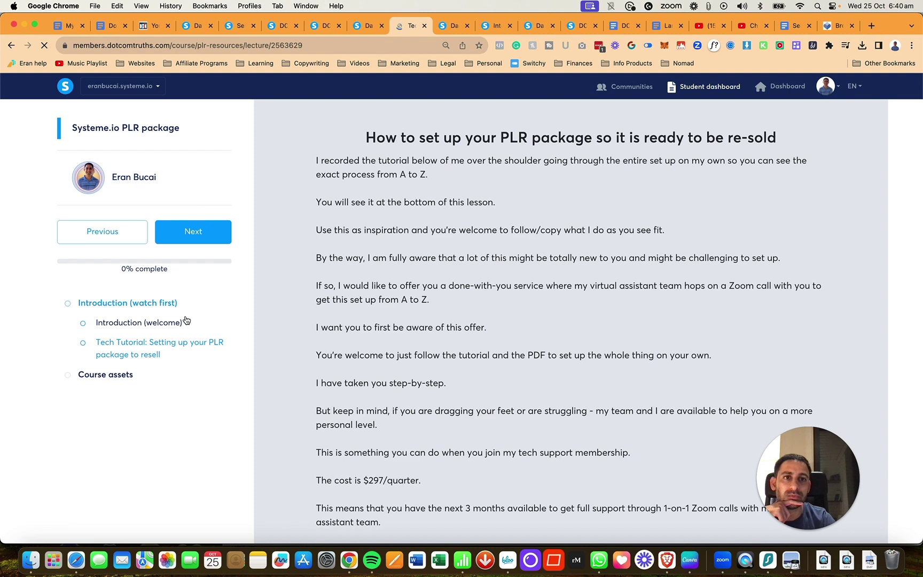
- Expand Course assets and view 'How to use this PLR package' and 'The new system to launch an online business'
{"action": "scroll", "coordinate": [185, 323], "scroll_direction": "down", "scroll_amount": 2}
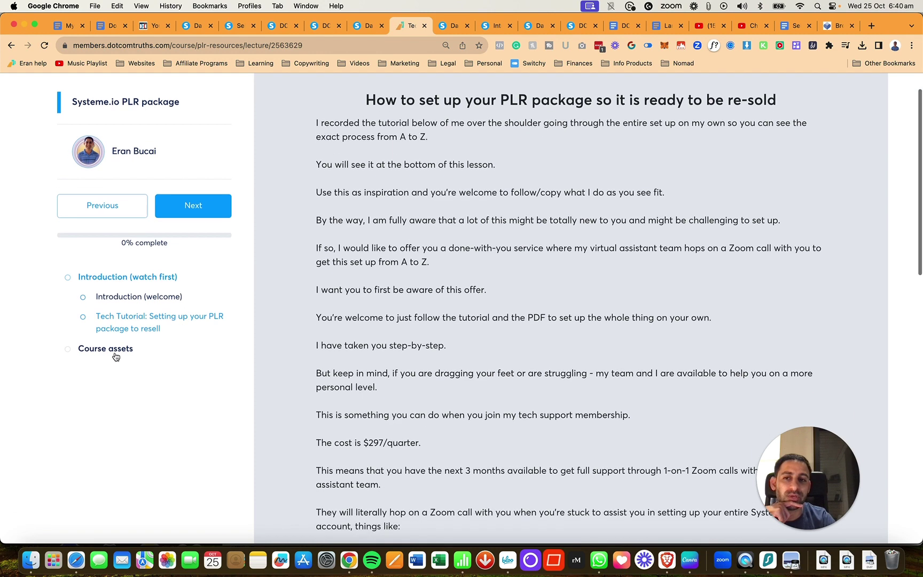
{"action": "left_click", "coordinate": [116, 352]}
{"action": "scroll", "coordinate": [183, 353], "scroll_direction": "down", "scroll_amount": 2}
{"action": "left_click", "coordinate": [176, 337]}
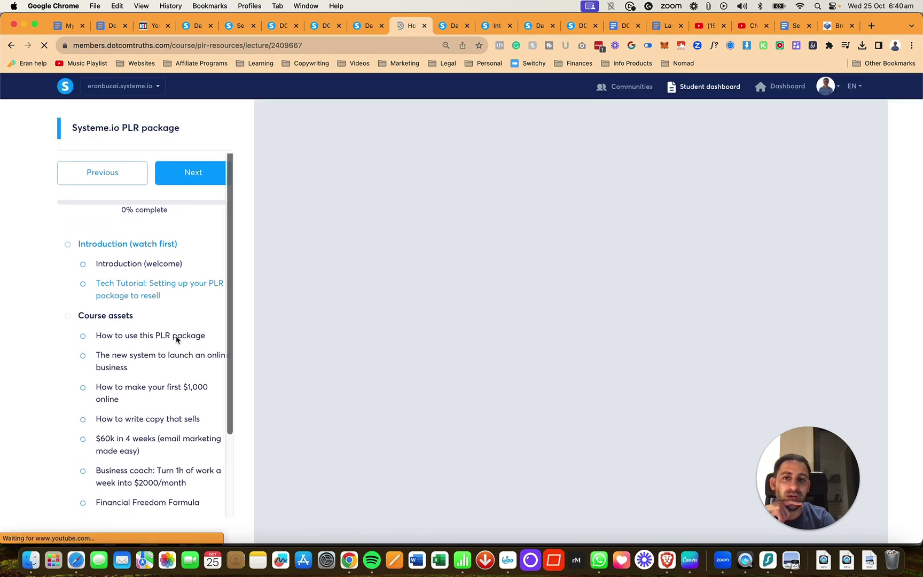
{"action": "scroll", "coordinate": [309, 376], "scroll_direction": "down", "scroll_amount": 5}
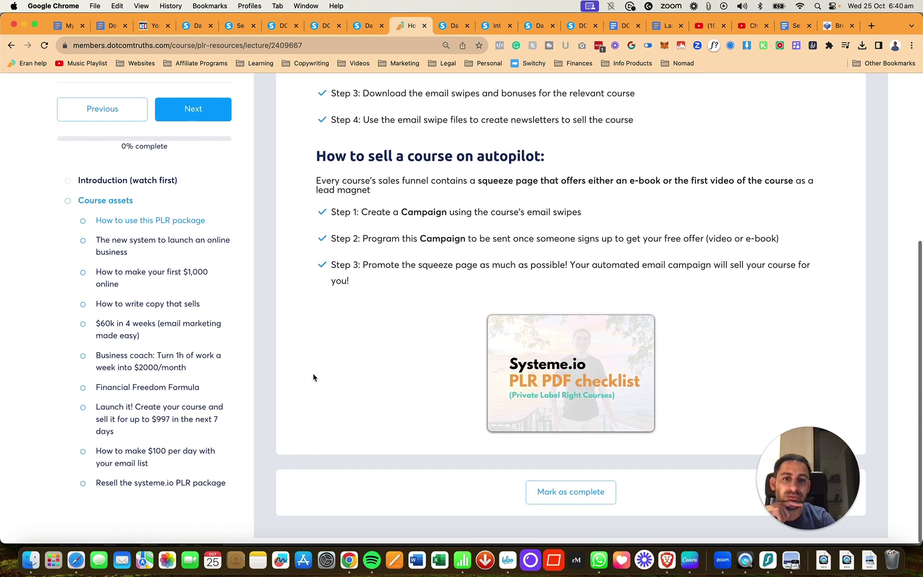
{"action": "left_click", "coordinate": [148, 247]}
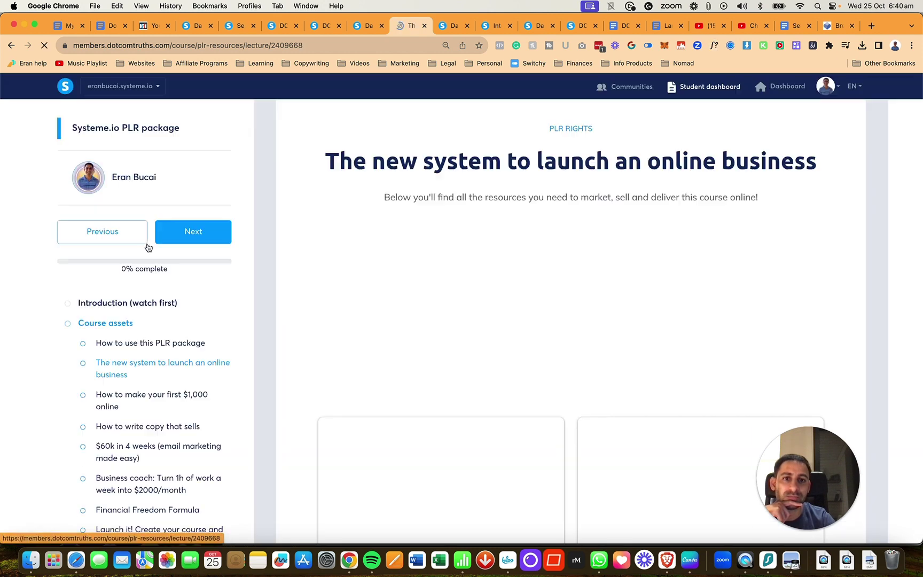
- View the 'Resell the systeme.io PLR package' and 'How to make $100 per day' lessons
{"action": "scroll", "coordinate": [210, 339], "scroll_direction": "down", "scroll_amount": 2}
{"action": "scroll", "coordinate": [308, 352], "scroll_direction": "down", "scroll_amount": 1}
{"action": "scroll", "coordinate": [307, 353], "scroll_direction": "down", "scroll_amount": 7}
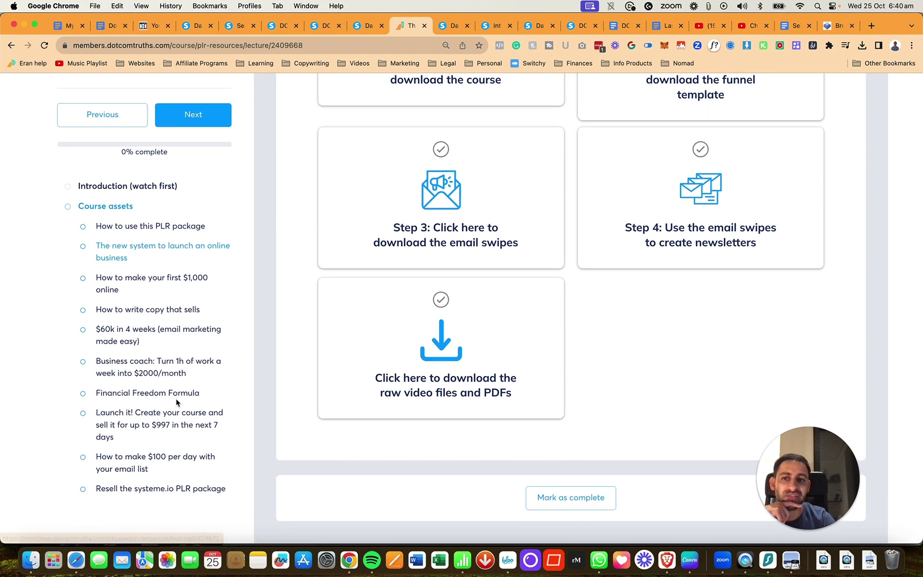
{"action": "left_click", "coordinate": [212, 488]}
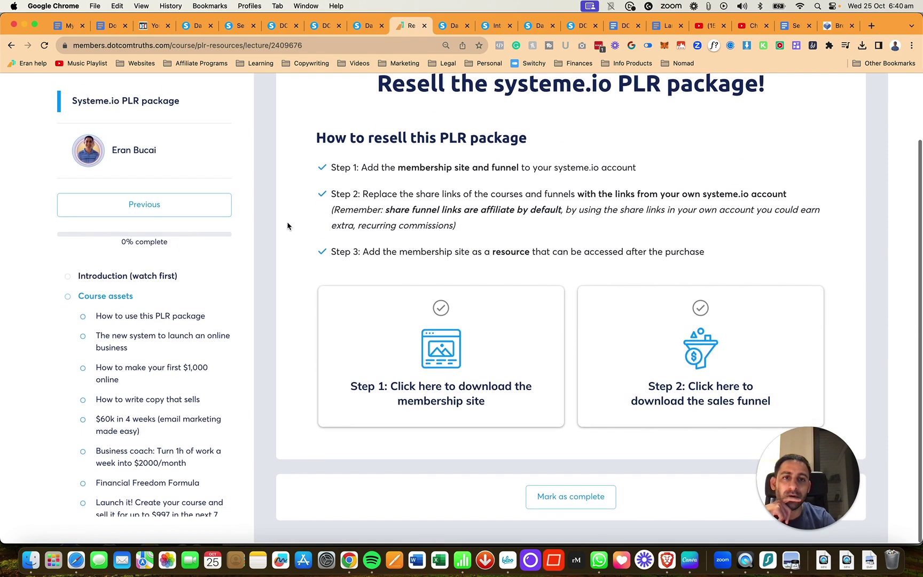
{"action": "scroll", "coordinate": [287, 226], "scroll_direction": "up", "scroll_amount": 3}
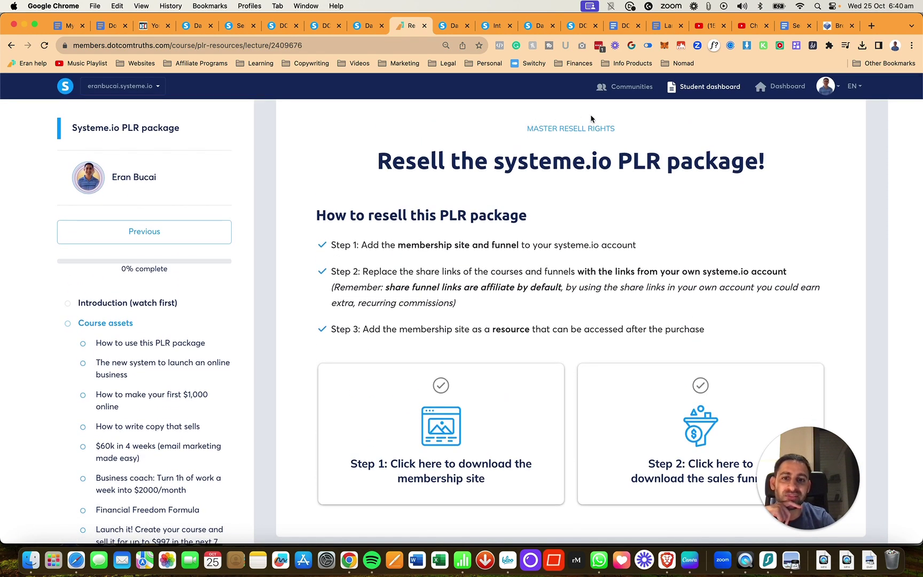
{"action": "scroll", "coordinate": [115, 510], "scroll_direction": "down", "scroll_amount": 2}
{"action": "left_click", "coordinate": [128, 489]}
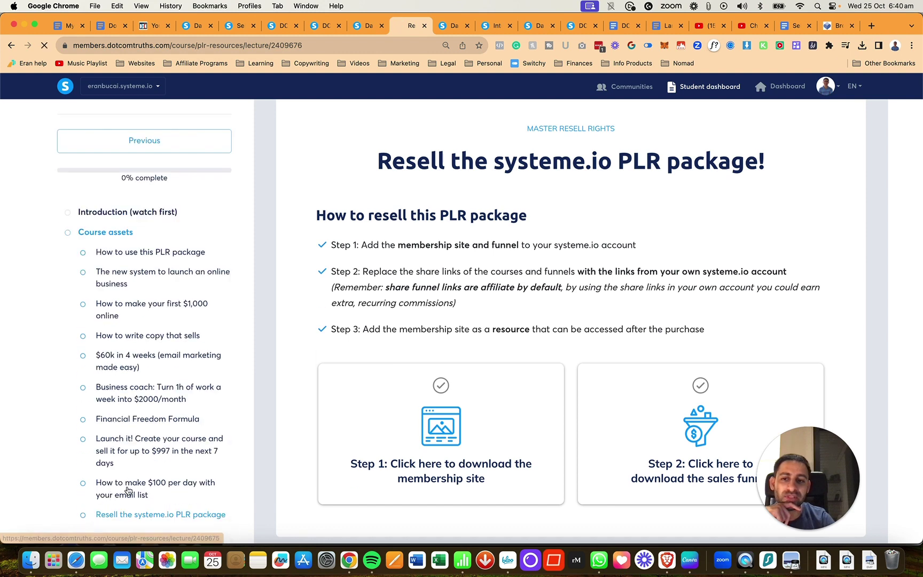
{"action": "scroll", "coordinate": [534, 400], "scroll_direction": "down", "scroll_amount": 8}
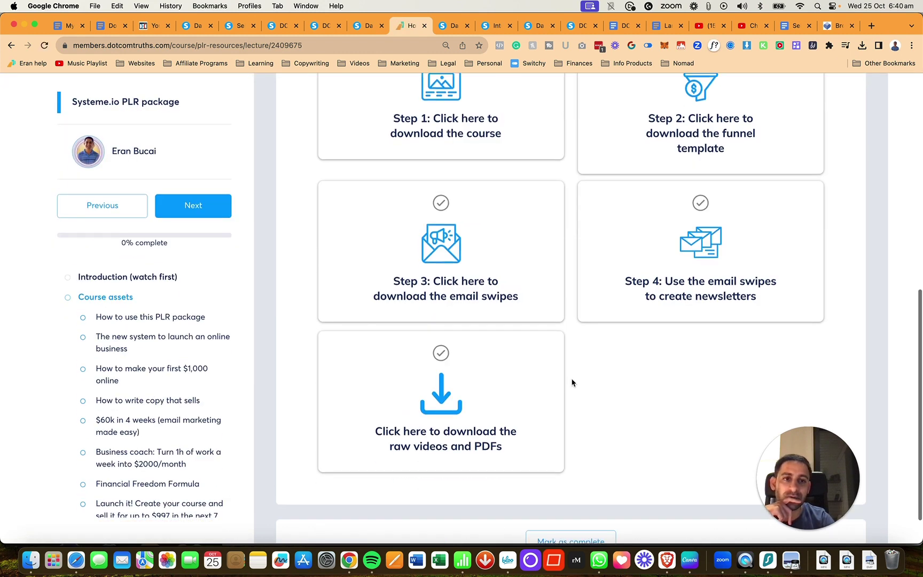
- Check the Step 4 newsletters link, then return to the course curriculum
{"action": "left_click", "coordinate": [682, 281]}
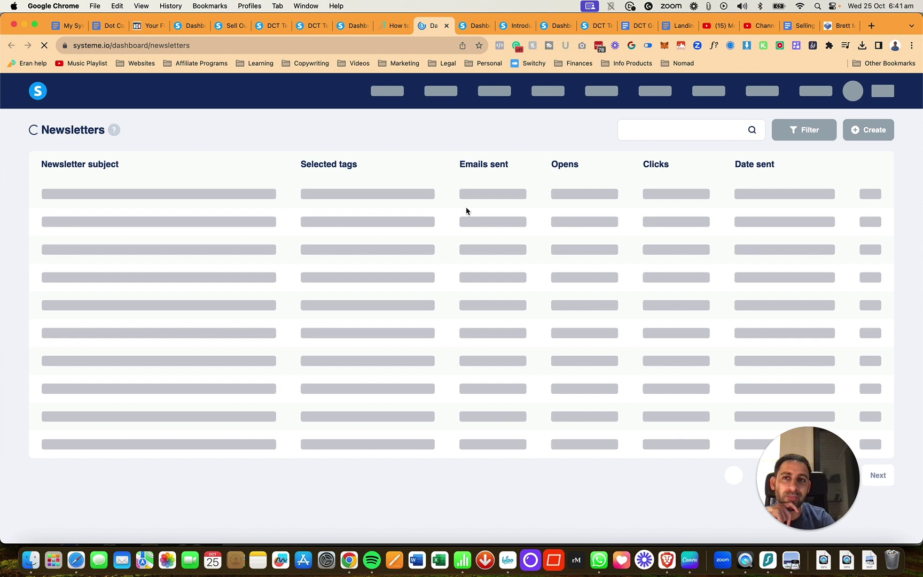
{"action": "left_click", "coordinate": [447, 26]}
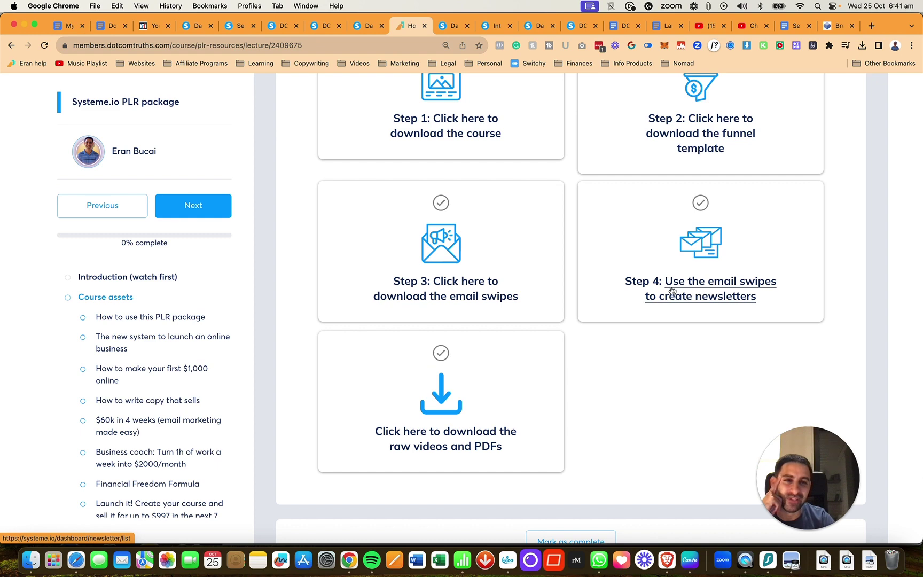
{"action": "scroll", "coordinate": [358, 170], "scroll_direction": "up", "scroll_amount": 5}
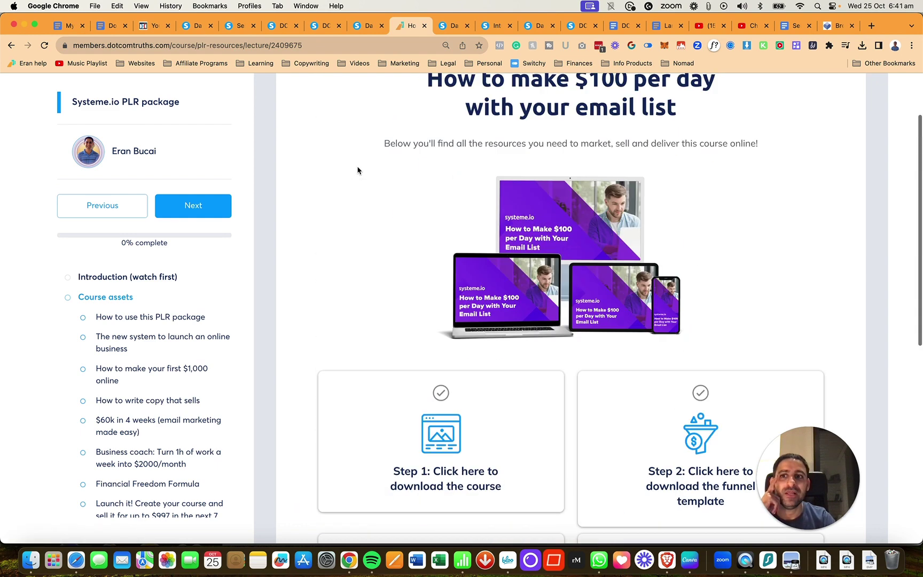
{"action": "left_click", "coordinate": [363, 25]}
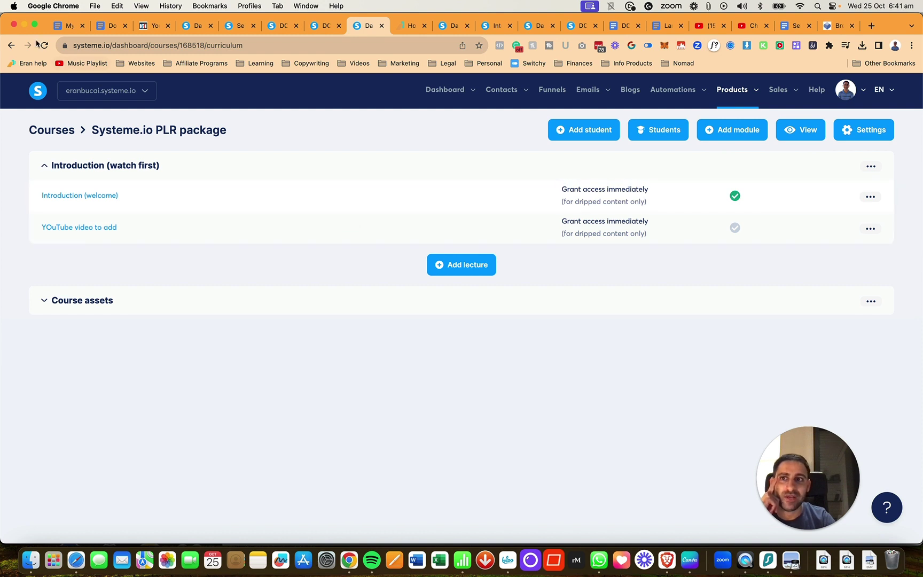
- Reload the curriculum and inspect the Tech Tutorial lesson's YouTube video in the page editor
{"action": "left_click", "coordinate": [44, 44]}
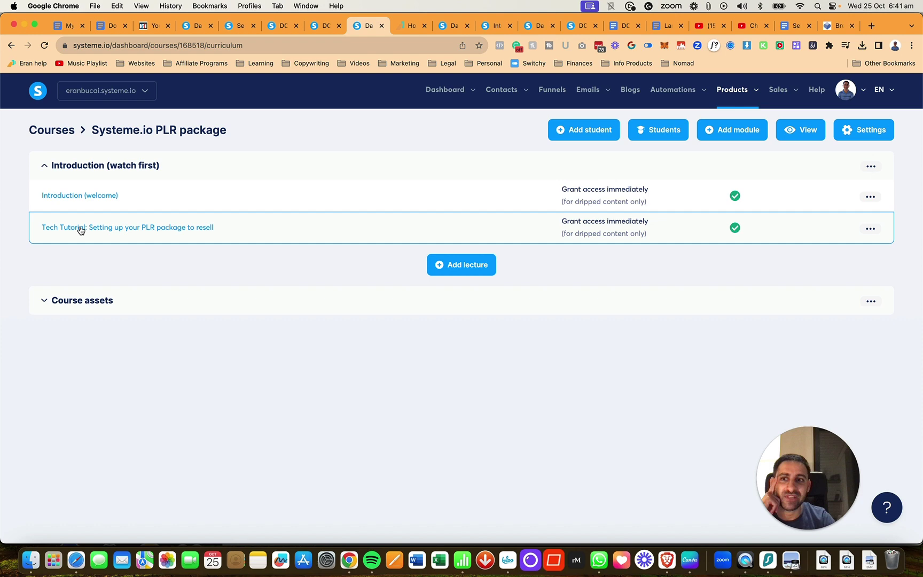
{"action": "left_click", "coordinate": [81, 230]}
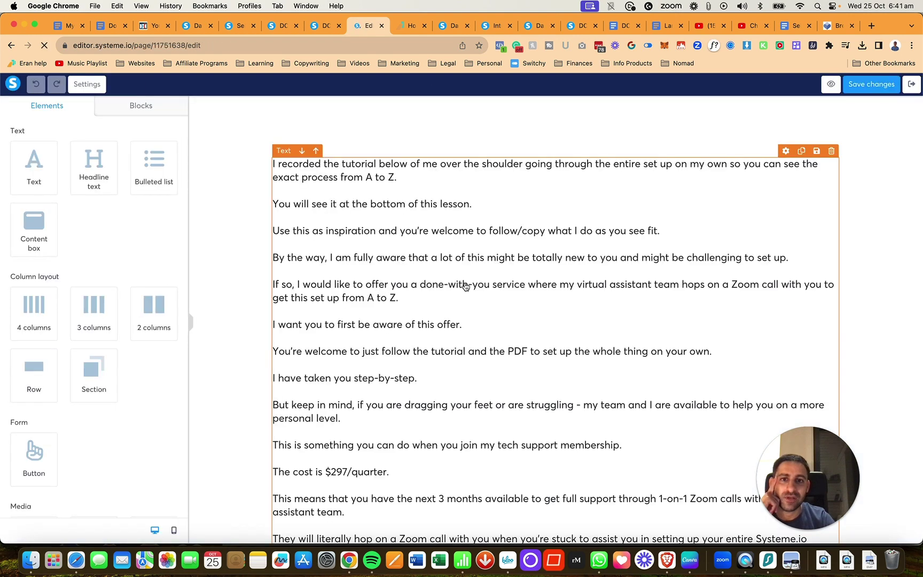
{"action": "scroll", "coordinate": [465, 286], "scroll_direction": "down", "scroll_amount": 15}
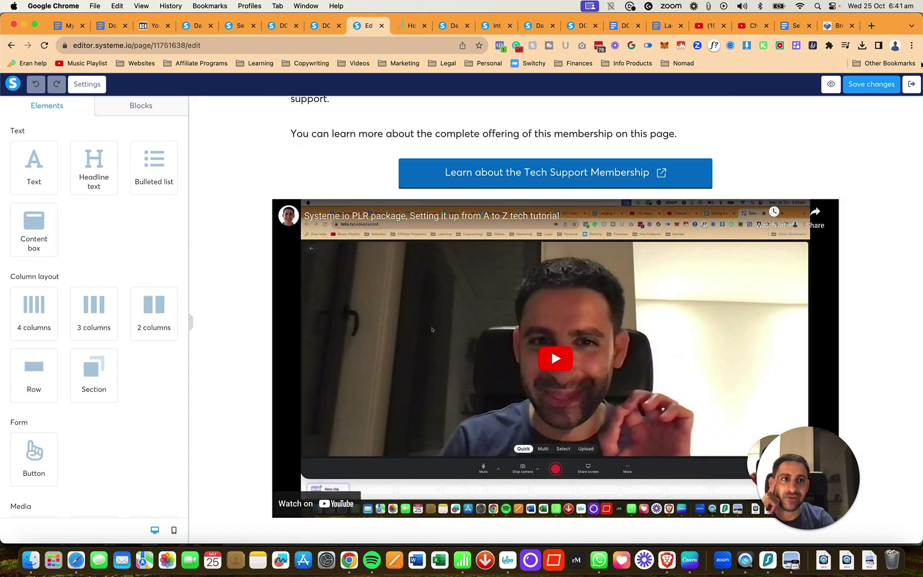
{"action": "left_click", "coordinate": [911, 84]}
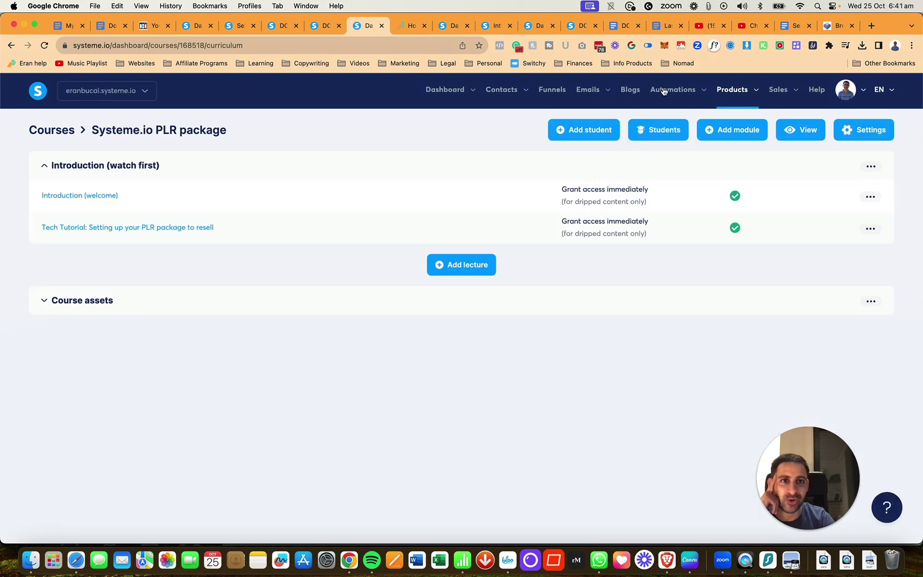
- Open the SIO PLR package welcome sequence and review its 'Systeme.io PLR package Tutorial' email
{"action": "mouse_move", "coordinate": [663, 91]}
{"action": "left_click", "coordinate": [667, 133]}
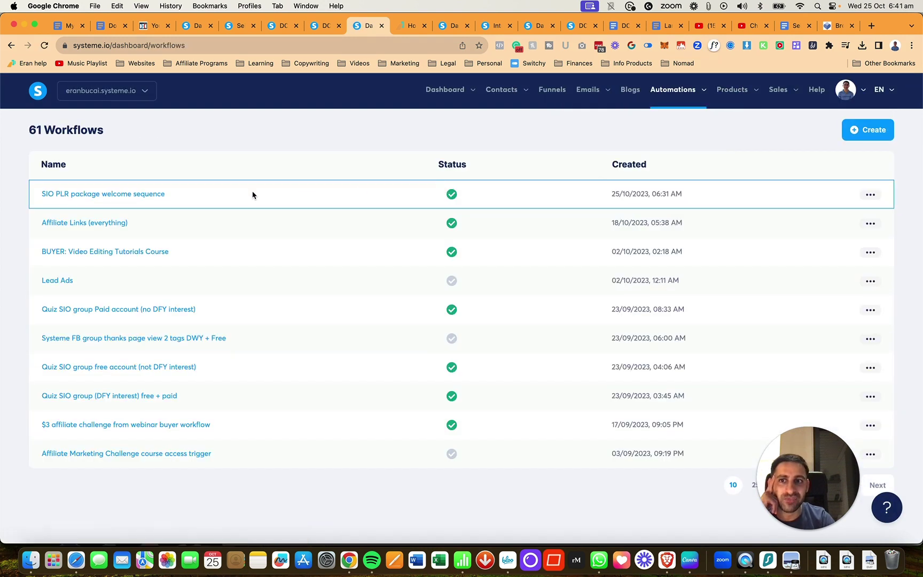
{"action": "left_click", "coordinate": [144, 195]}
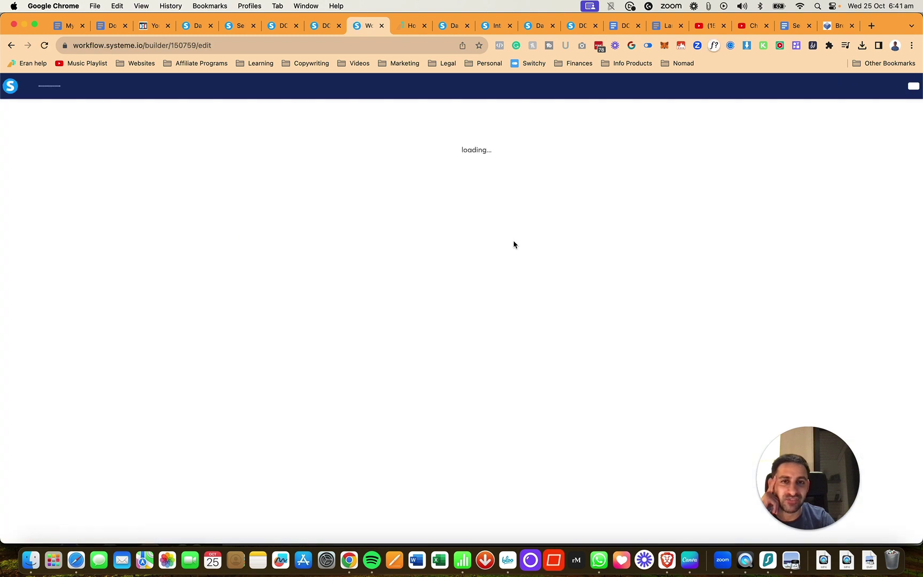
{"action": "left_click", "coordinate": [480, 192]}
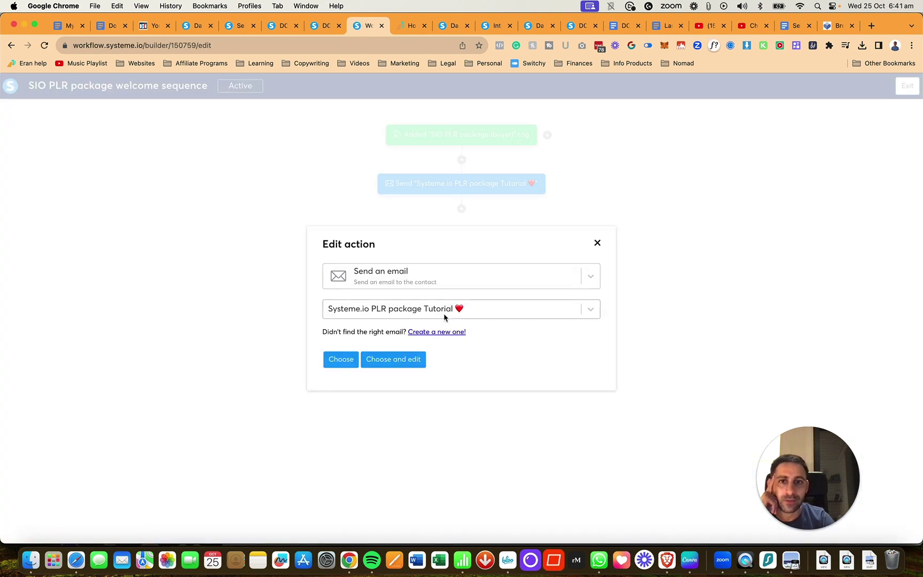
{"action": "left_click", "coordinate": [373, 358]}
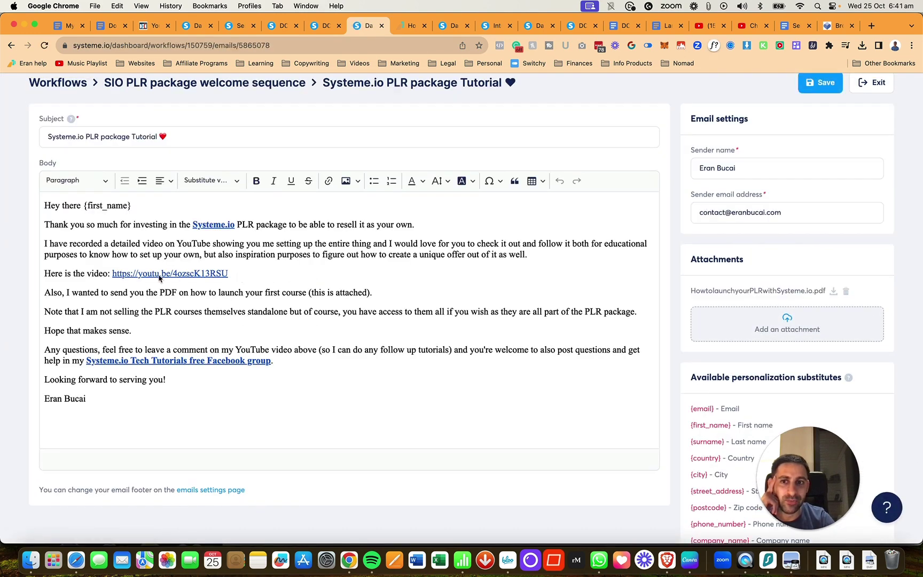
{"action": "left_click", "coordinate": [871, 82]}
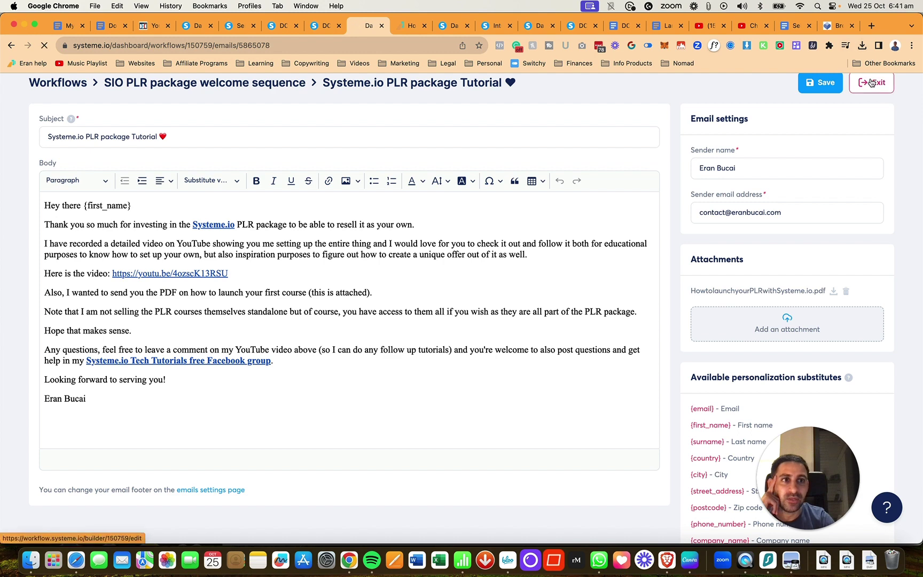